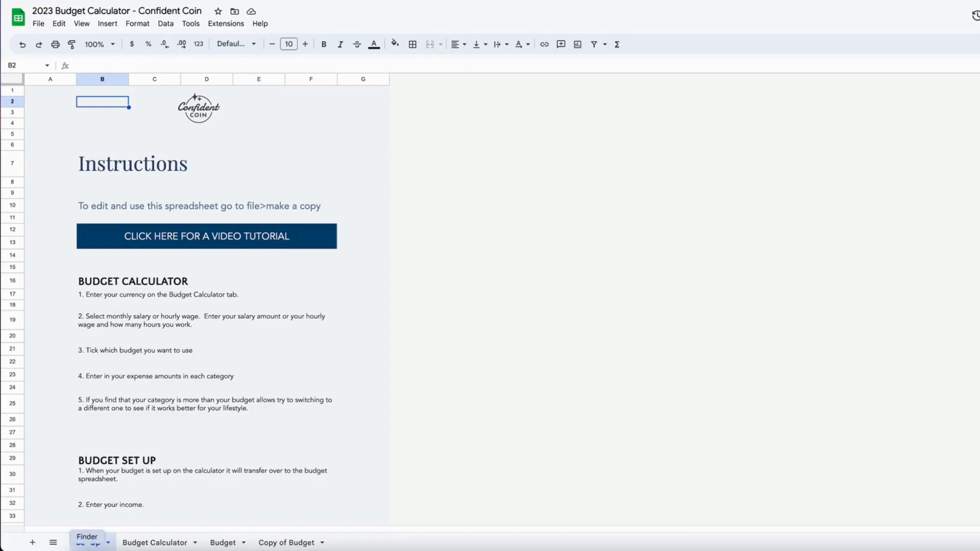
# On the Budget Calculator sheet, set the currency to $.
pyautogui.scroll(-2, 169, 336)
pyautogui.scroll(-2, 164, 336)
pyautogui.scroll(4, 166, 334)
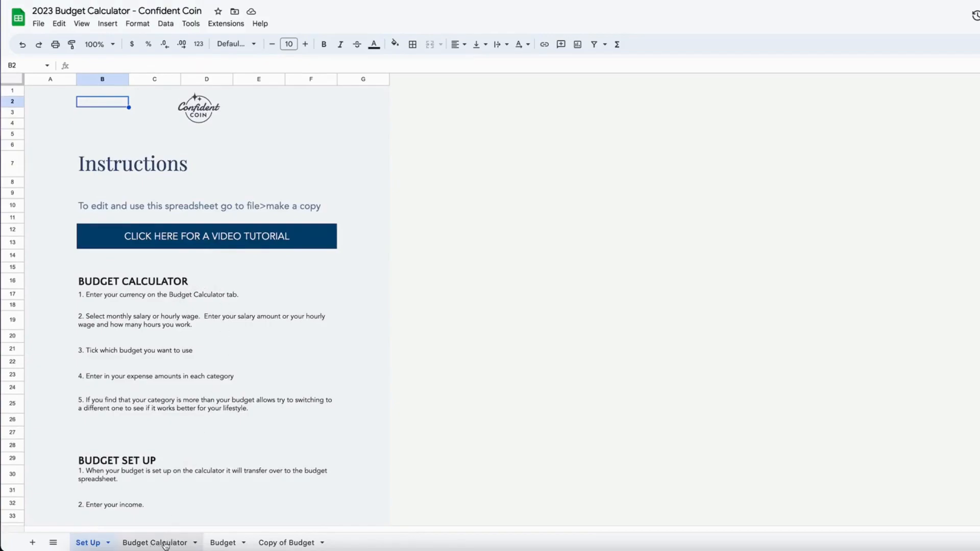
pyautogui.click(165, 544)
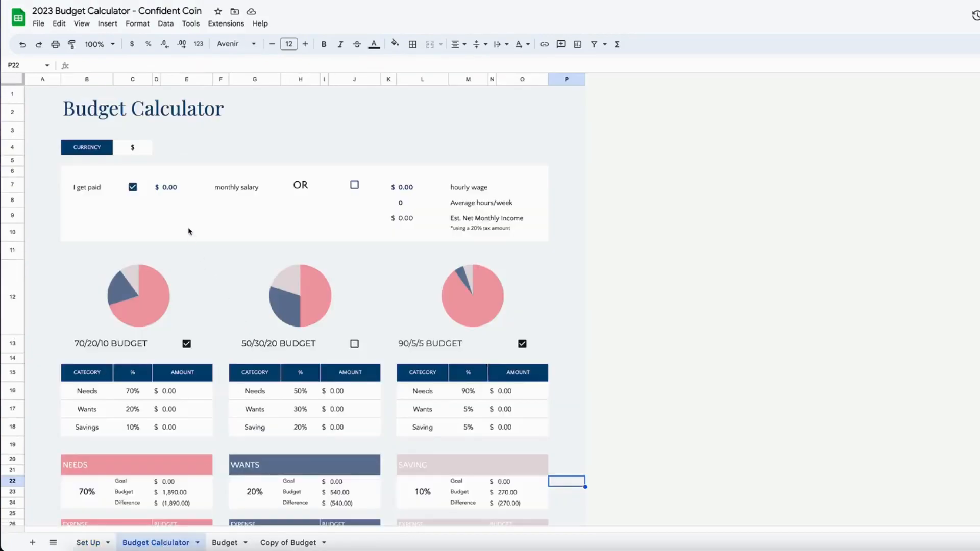
pyautogui.click(134, 152)
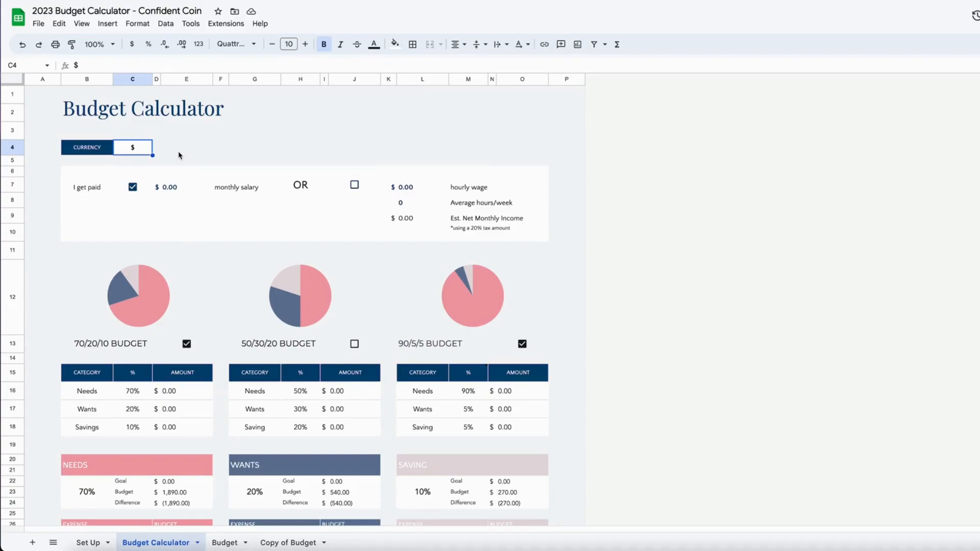
pyautogui.press('Delete')
pyautogui.write('$')
pyautogui.press('Return')
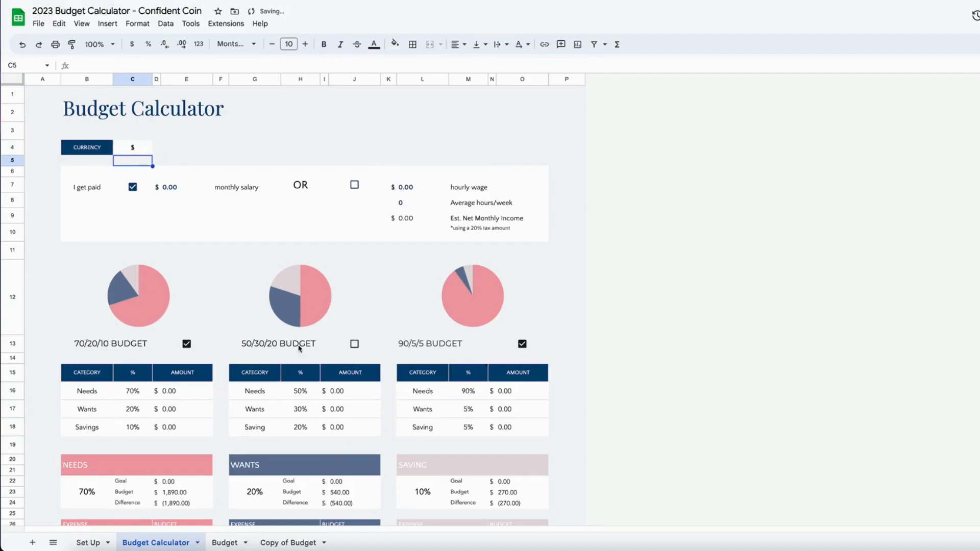
# Untick the monthly salary pay option and check the salary and hourly wage fields.
pyautogui.click(132, 187)
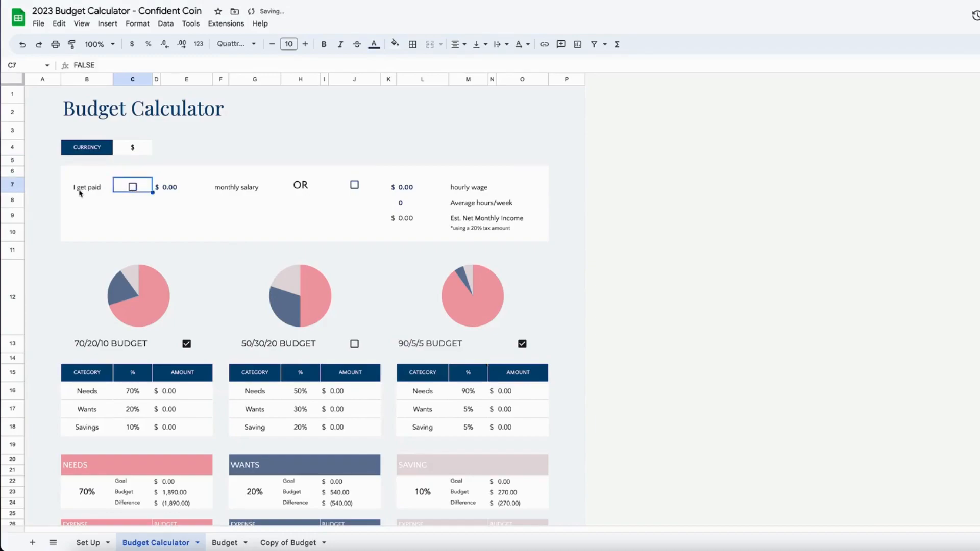
pyautogui.click(234, 192)
pyautogui.click(487, 190)
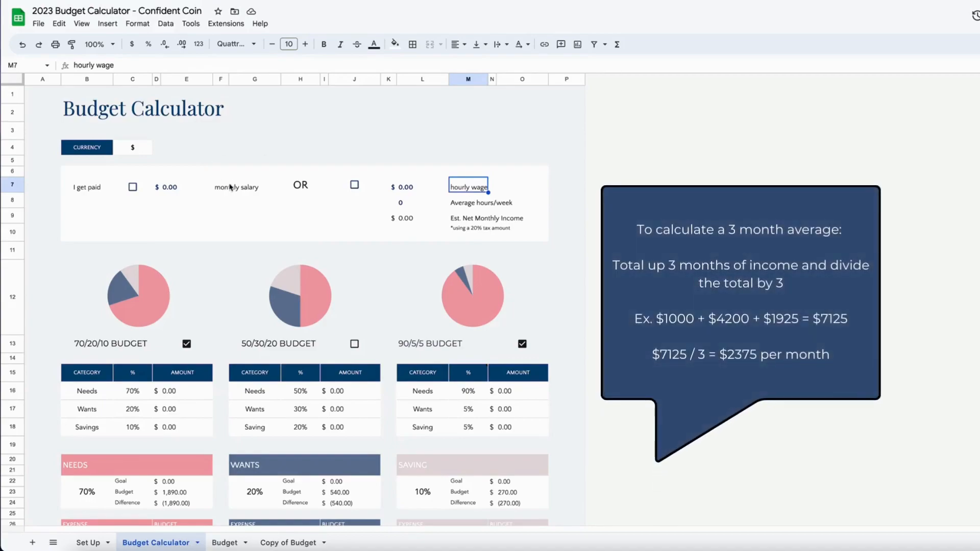
pyautogui.click(167, 189)
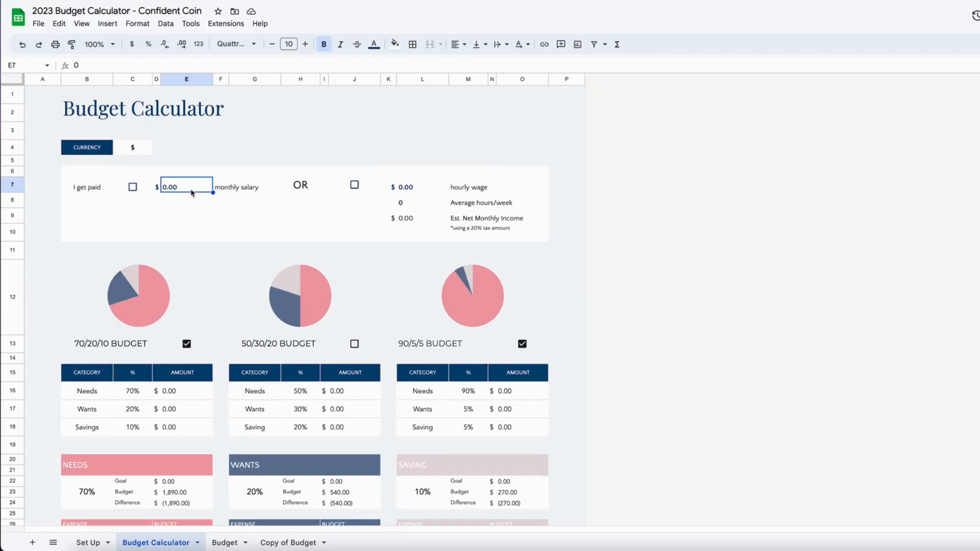
# Enter an hourly wage of 15 and an average of 40 hours per week.
pyautogui.click(408, 195)
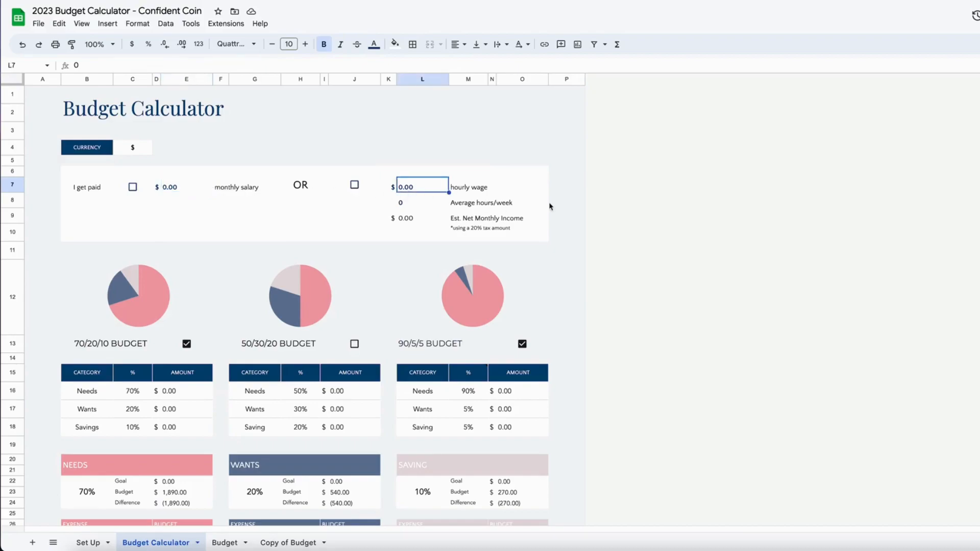
pyautogui.write('15')
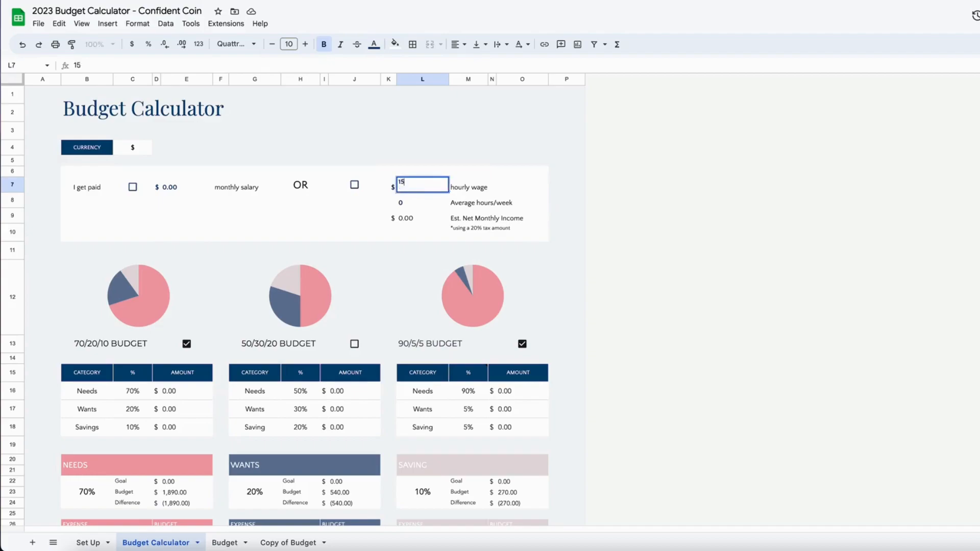
pyautogui.press('Return')
pyautogui.write('40')
pyautogui.press('Return')
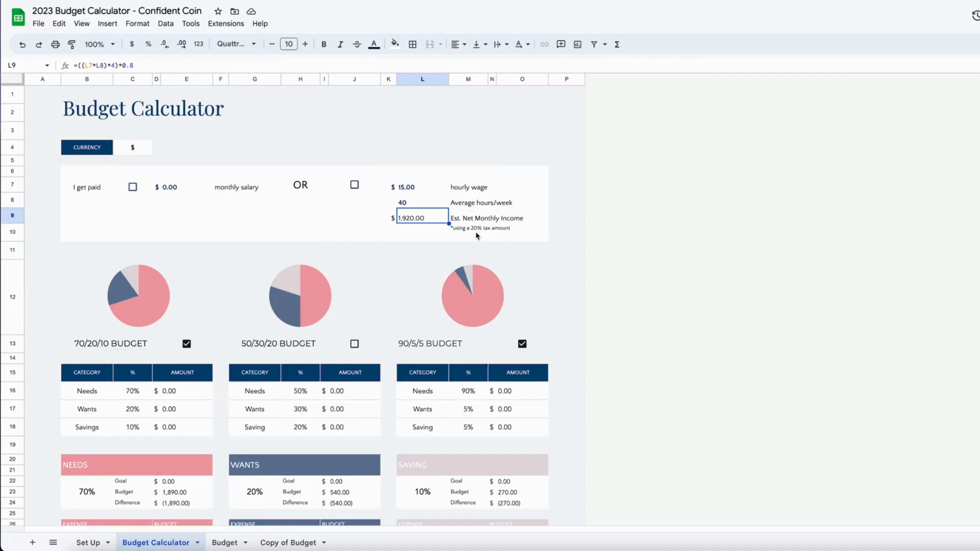
# Try overriding the estimated net monthly income with 2000 and undo the override.
pyautogui.write('2000')
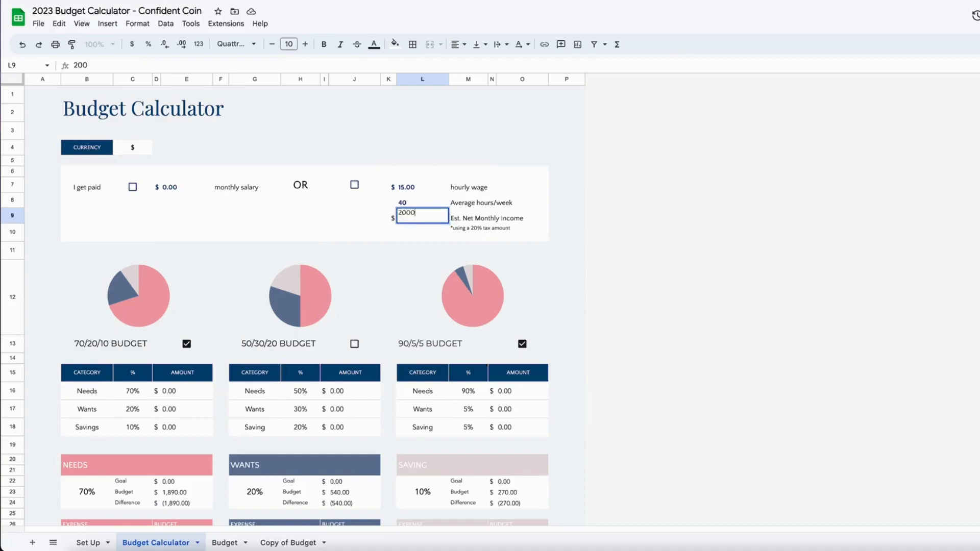
pyautogui.press('Return')
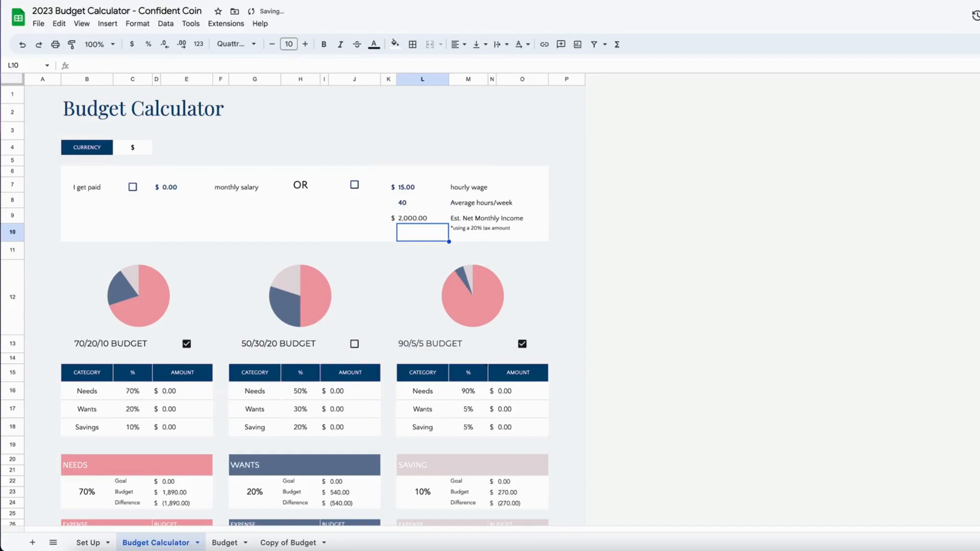
pyautogui.hotkey('ctrl', 'z')
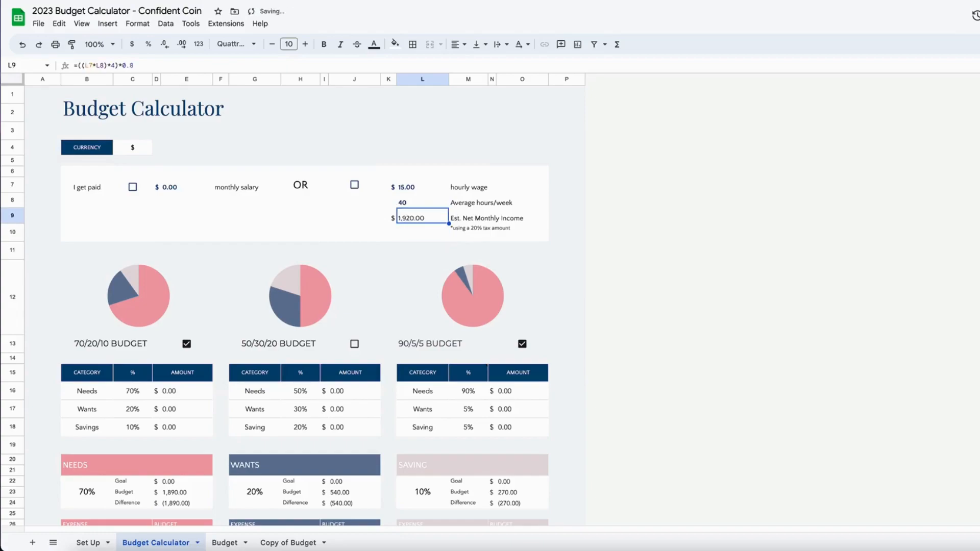
# Tick the monthly salary pay option and set the monthly salary to 2,700.
pyautogui.click(132, 187)
pyautogui.click(175, 188)
pyautogui.write('2,700')
pyautogui.press('Return')
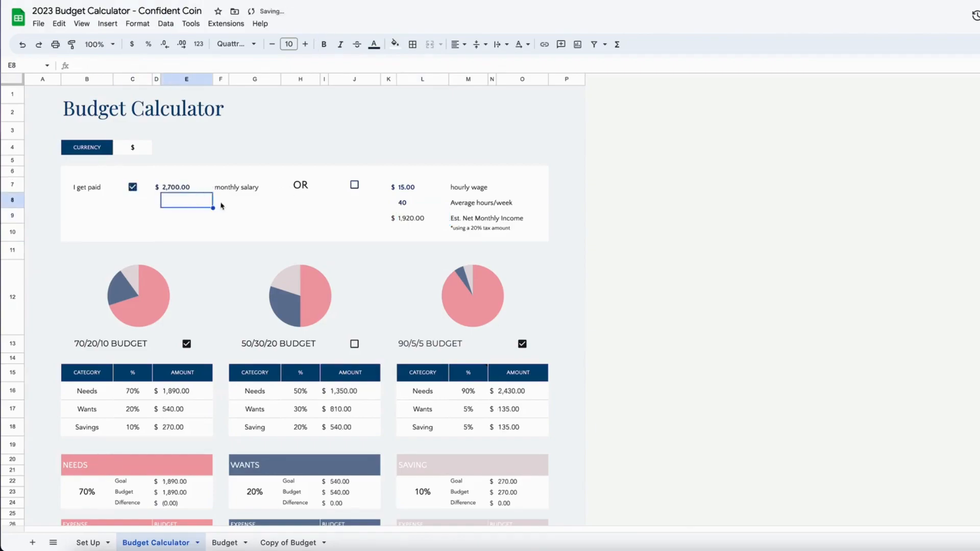
# Untick the 70/20/10 budget and switch the monthly salary option off and on again.
pyautogui.scroll(-1, 219, 254)
pyautogui.click(186, 307)
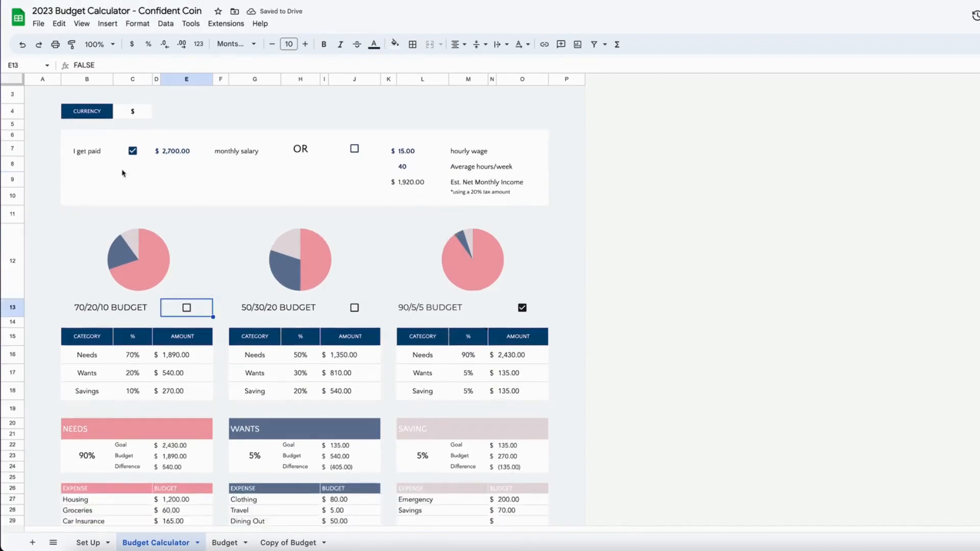
pyautogui.click(133, 152)
pyautogui.click(132, 152)
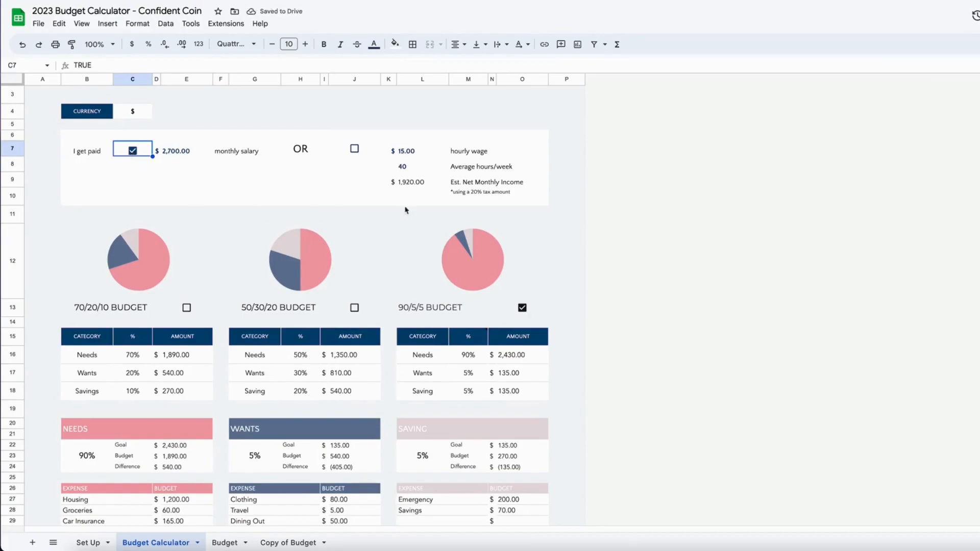
# Try a monthly salary of 1350 and set it back to 2700.
pyautogui.click(173, 155)
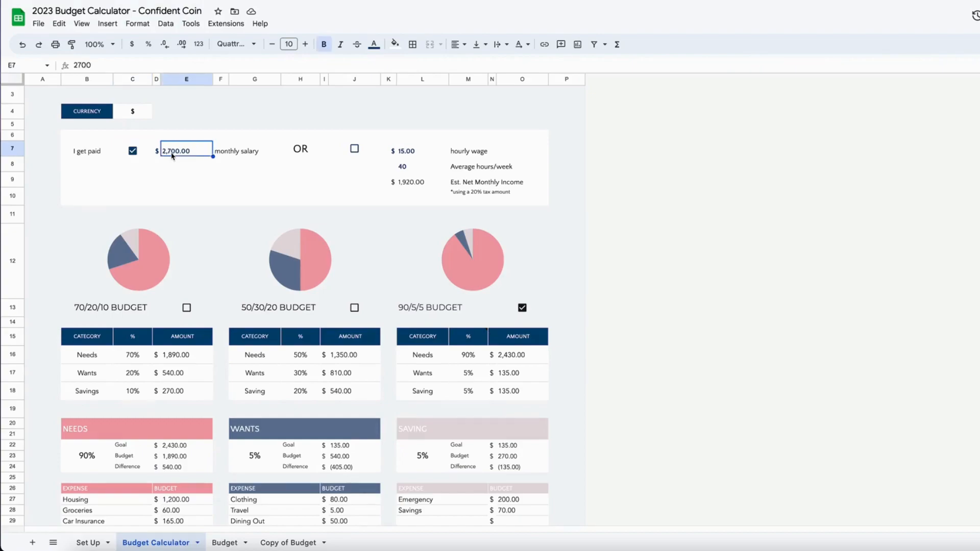
pyautogui.write('1350')
pyautogui.press('Return')
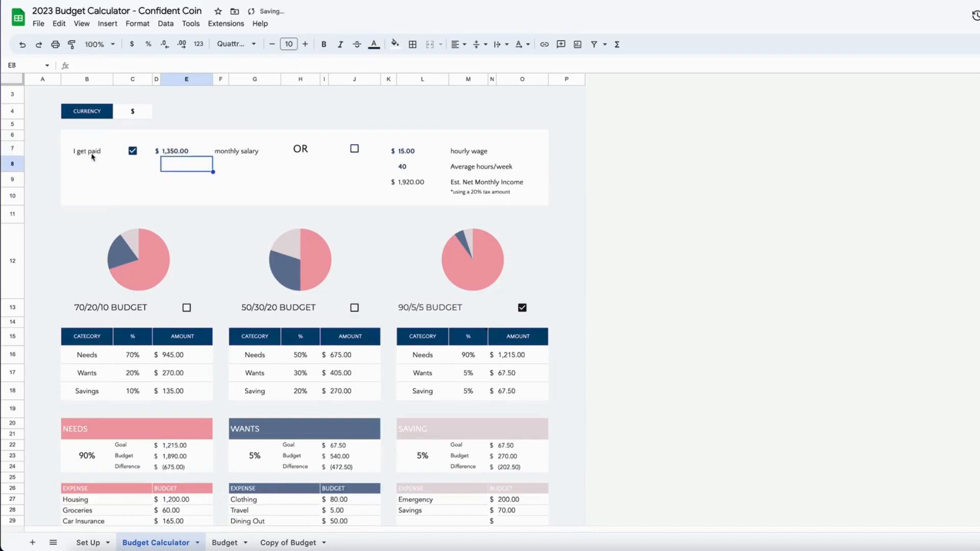
pyautogui.click(186, 151)
pyautogui.write('2700')
pyautogui.press('Return')
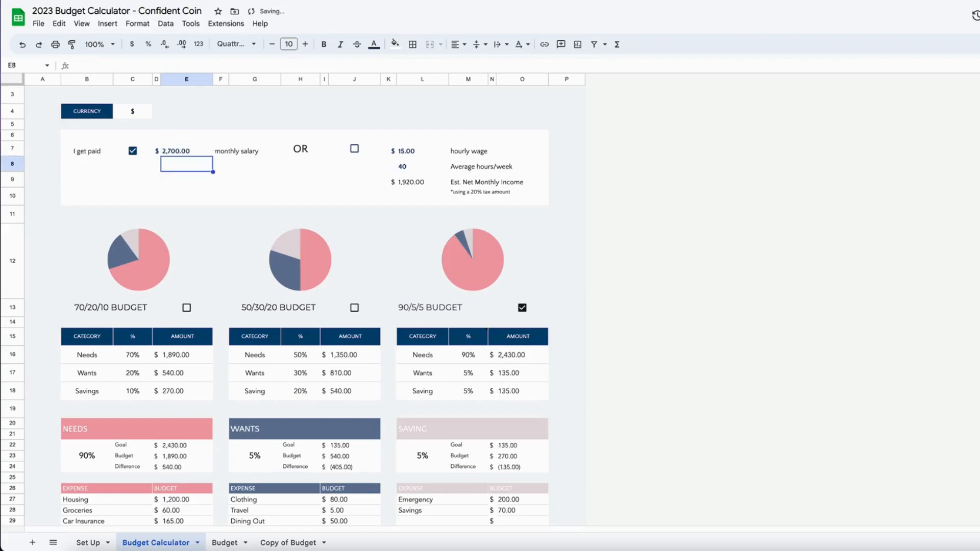
# Untick the 90/5/5 budget option.
pyautogui.scroll(-1, 149, 227)
pyautogui.scroll(-1, 149, 226)
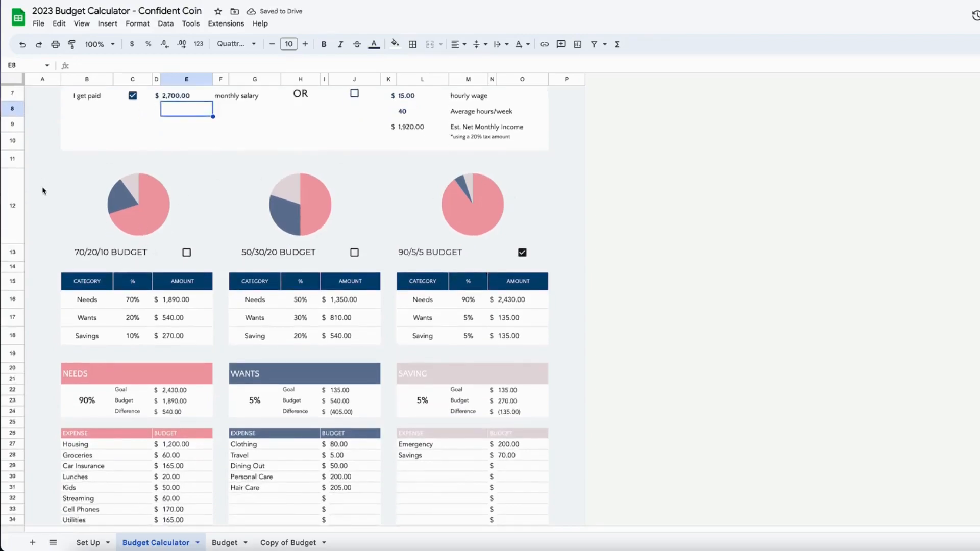
pyautogui.click(522, 253)
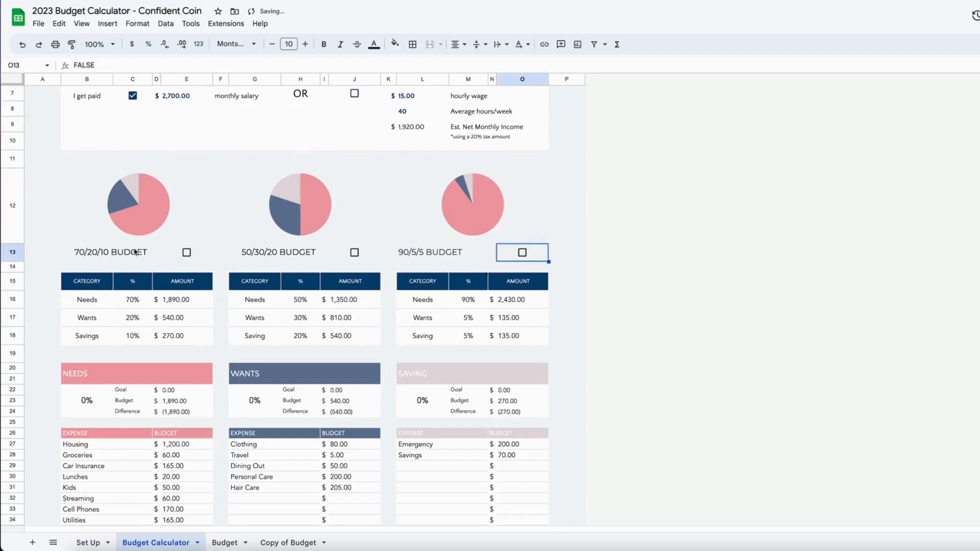
# Examine the 70/20/10, 50/30/20 and 90/5/5 budget options and the Needs section heading.
pyautogui.click(269, 255)
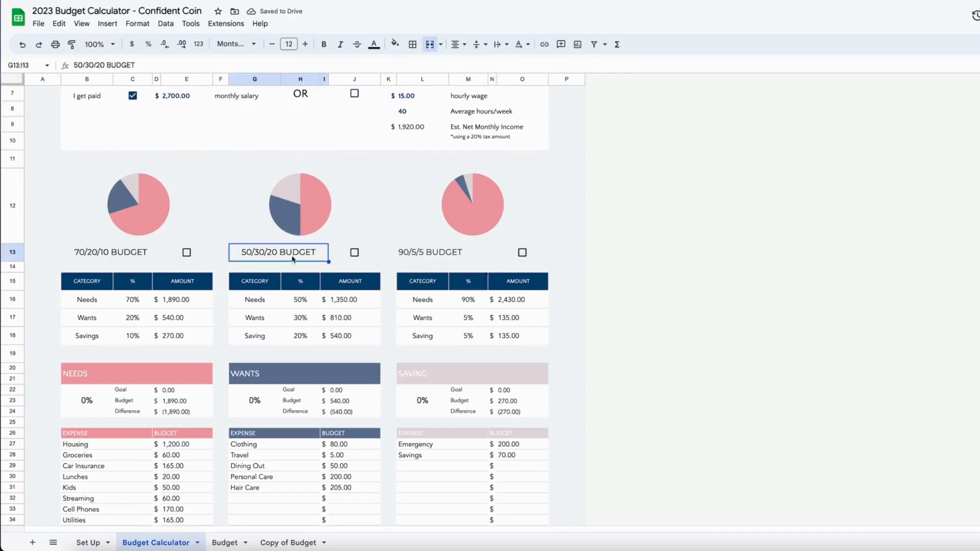
pyautogui.click(442, 253)
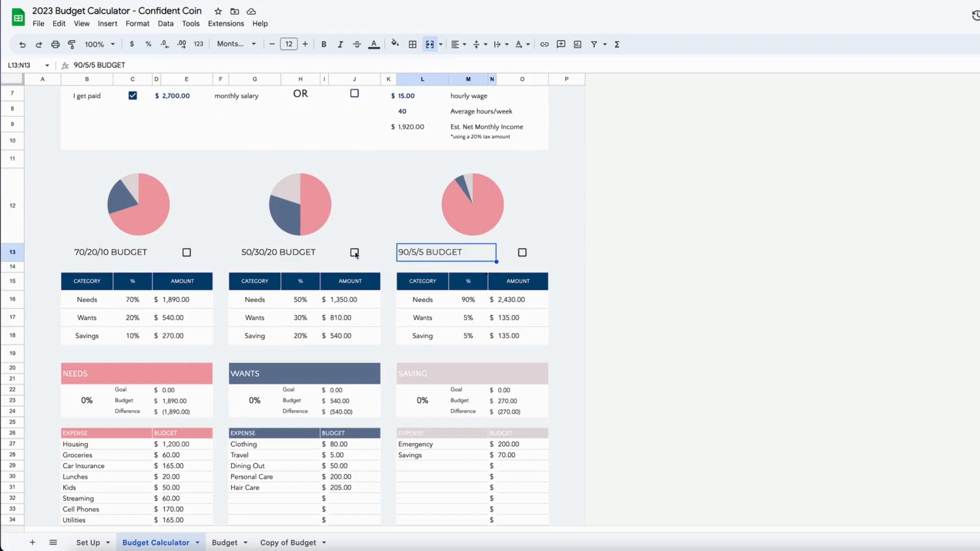
pyautogui.click(82, 255)
pyautogui.click(244, 256)
pyautogui.click(415, 260)
pyautogui.click(98, 373)
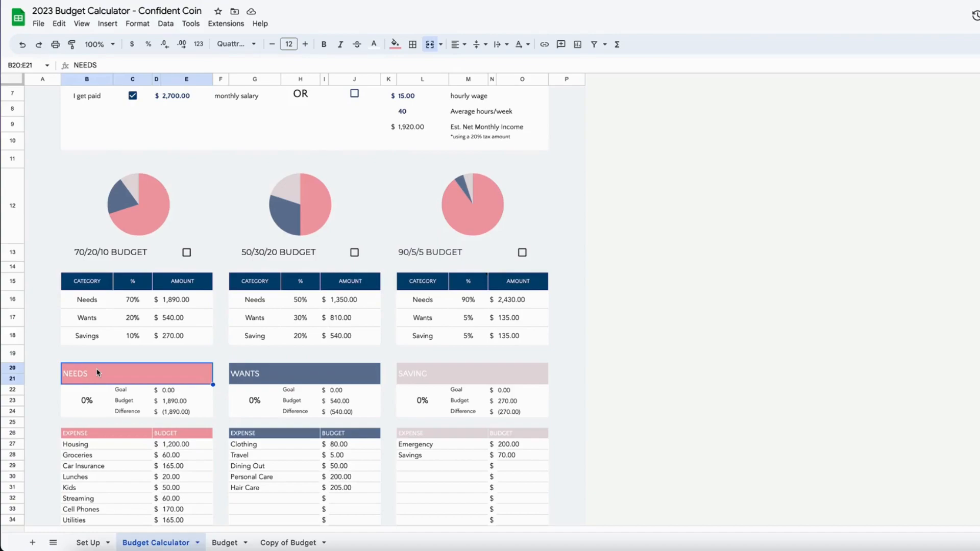
pyautogui.click(246, 257)
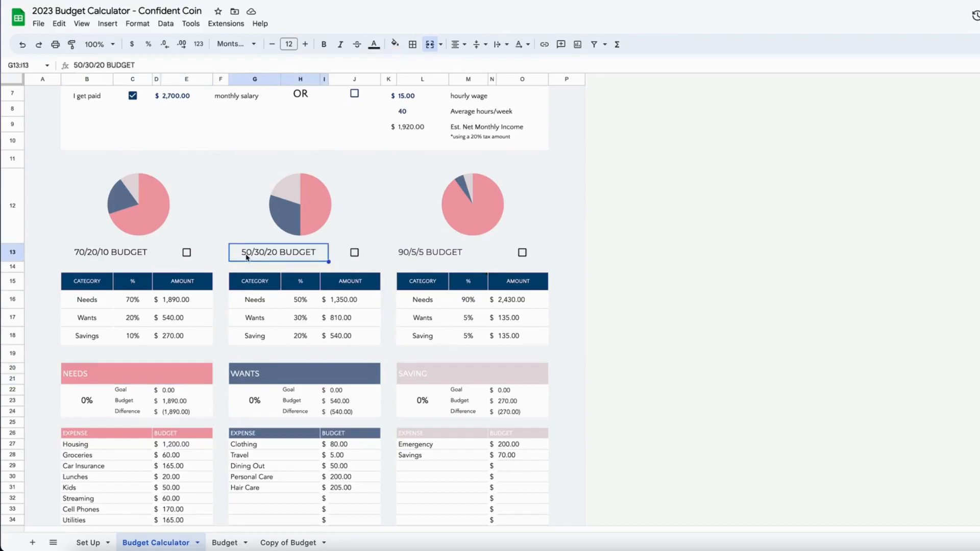
pyautogui.click(419, 257)
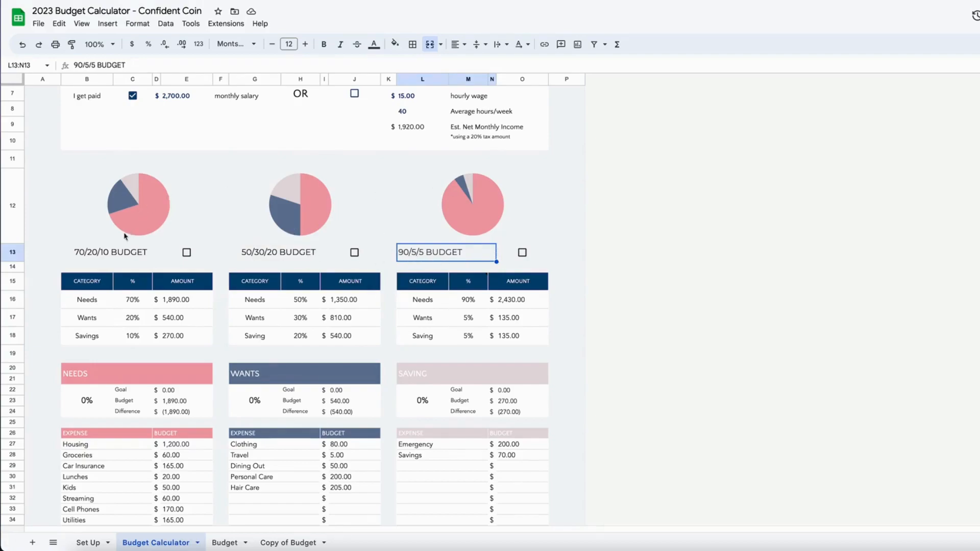
pyautogui.click(92, 258)
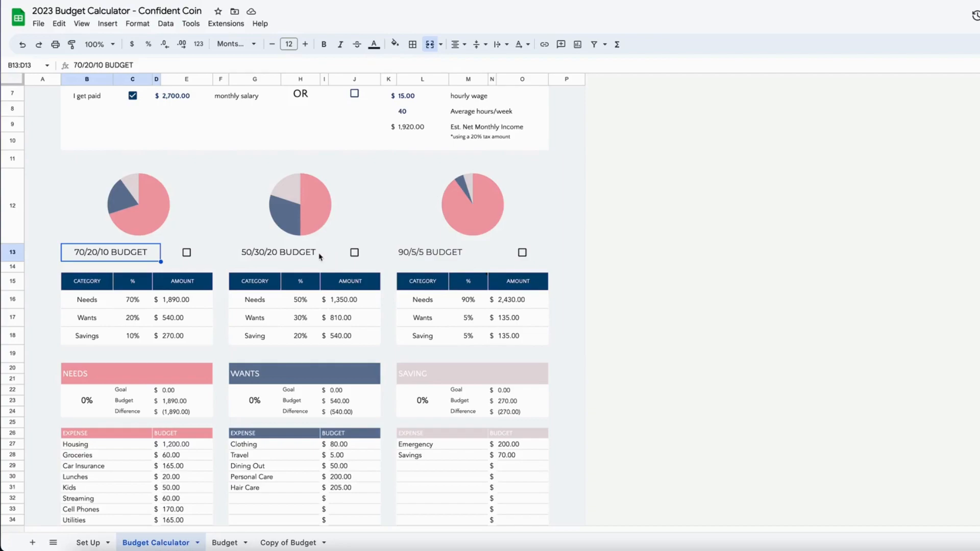
# Tick the 70/20/10 budget as the one to use.
pyautogui.scroll(1, 208, 251)
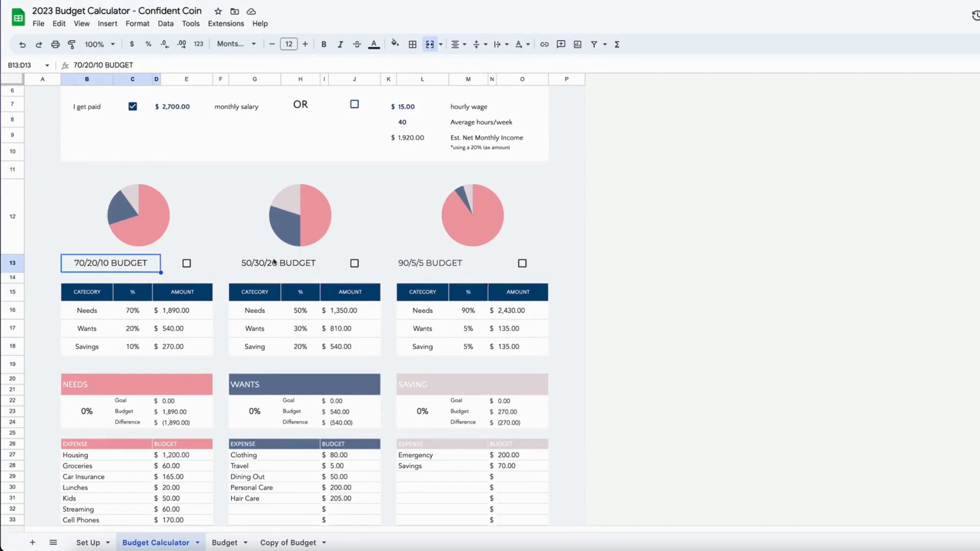
pyautogui.click(187, 264)
pyautogui.click(220, 244)
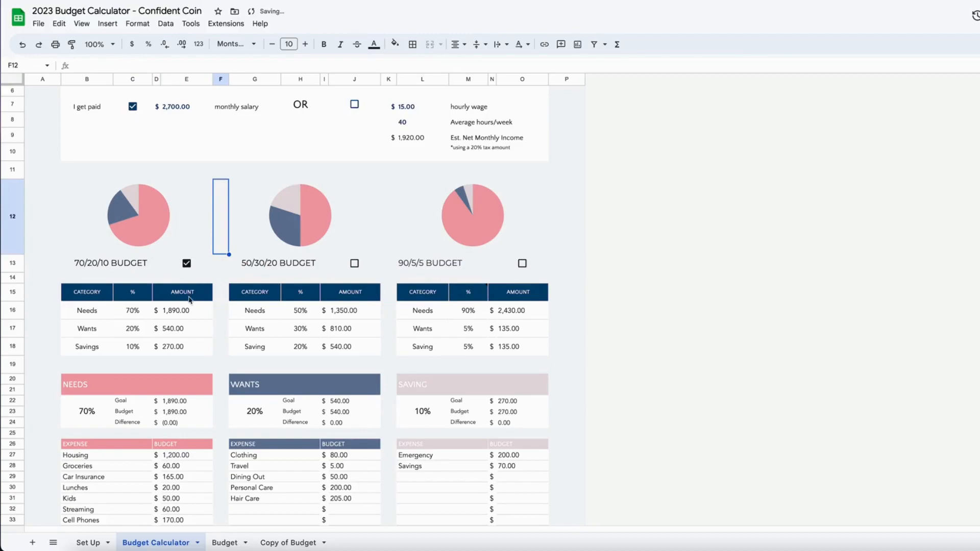
# Compare the needs, wants and savings percentages and amounts across the three budget tables.
pyautogui.moveTo(208, 292); pyautogui.dragTo(93, 354)
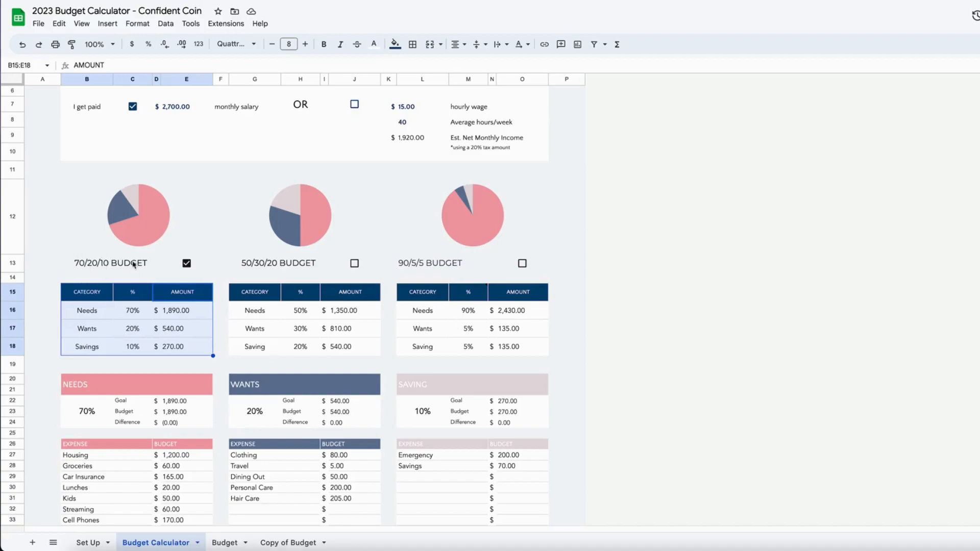
pyautogui.click(94, 317)
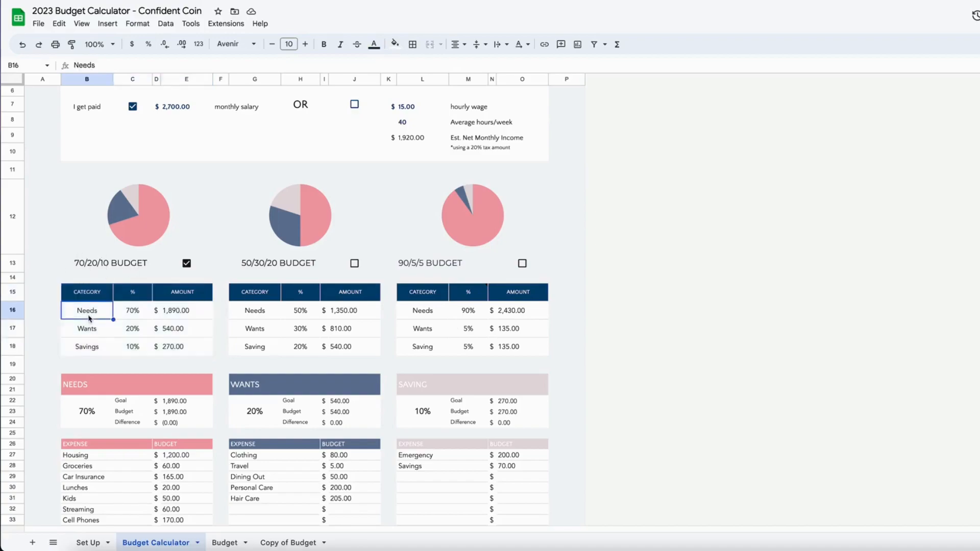
pyautogui.click(142, 317)
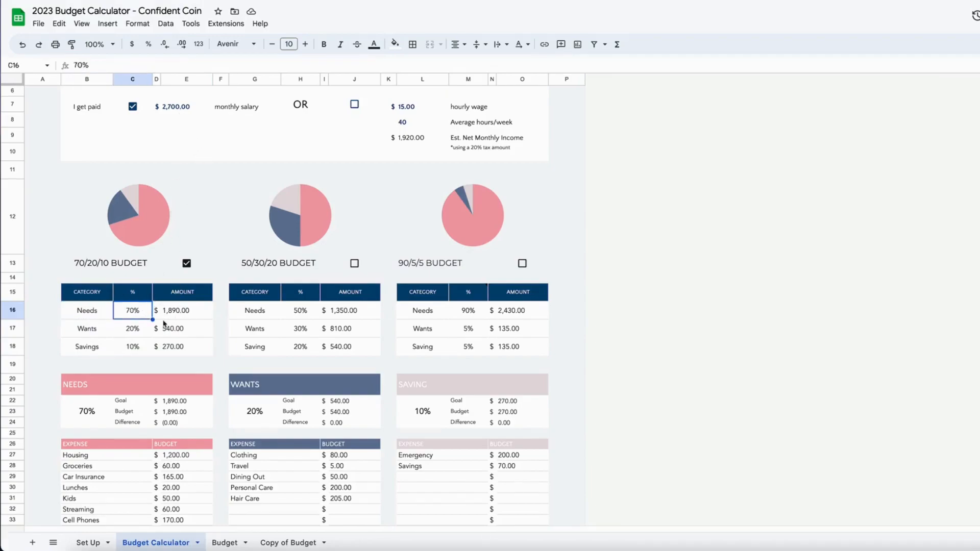
pyautogui.click(143, 334)
pyautogui.click(183, 335)
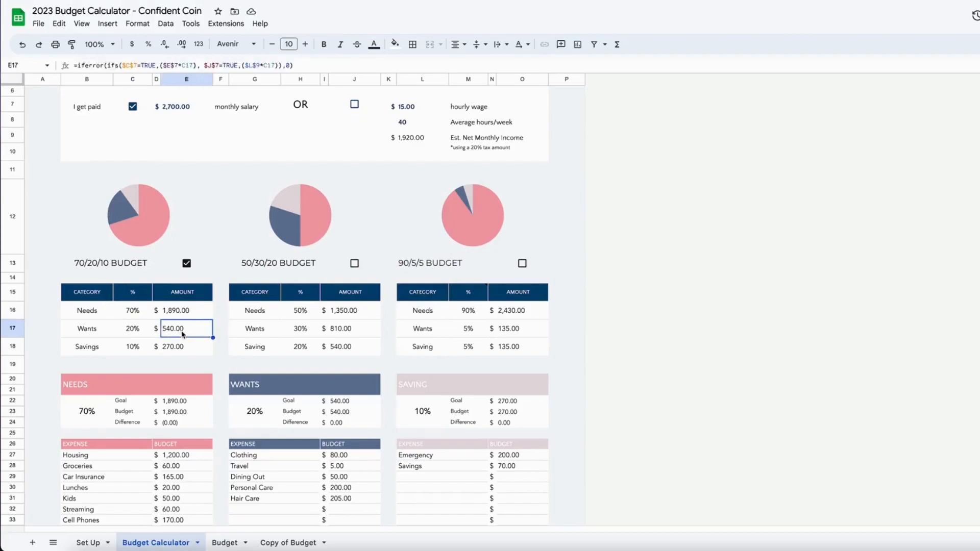
pyautogui.click(130, 352)
pyautogui.click(178, 352)
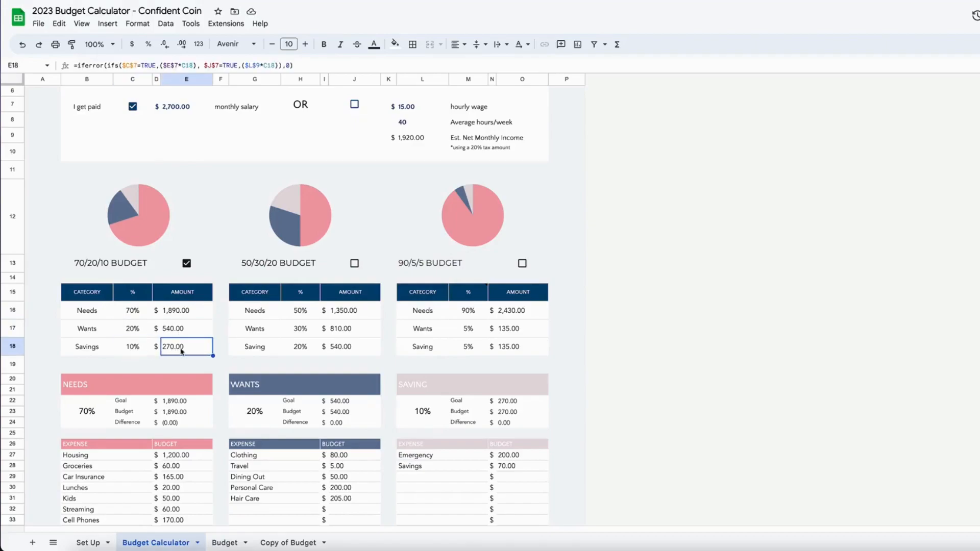
pyautogui.click(348, 312)
pyautogui.click(348, 350)
pyautogui.moveTo(526, 313); pyautogui.dragTo(529, 350)
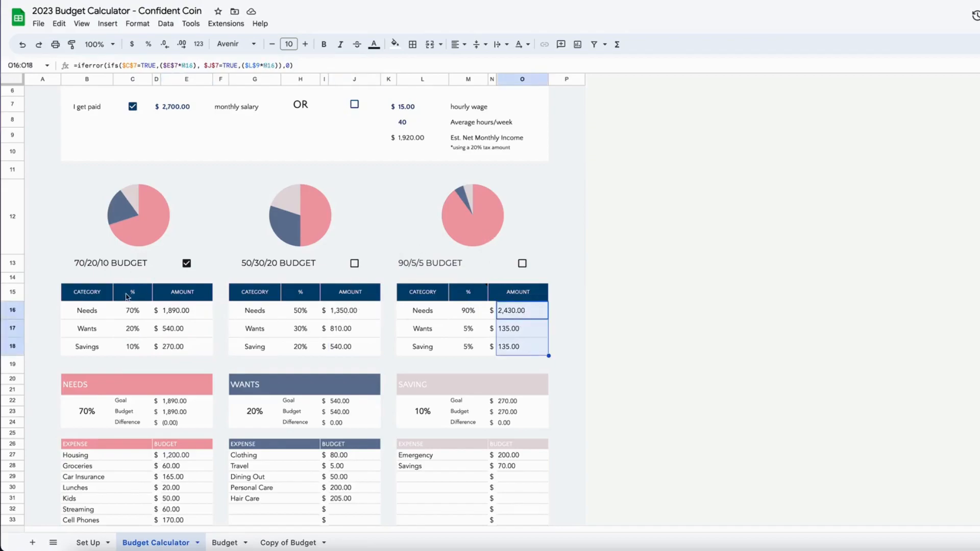
# Examine the Needs expenses from Housing to Utilities together with their budget amounts.
pyautogui.scroll(-1, 127, 312)
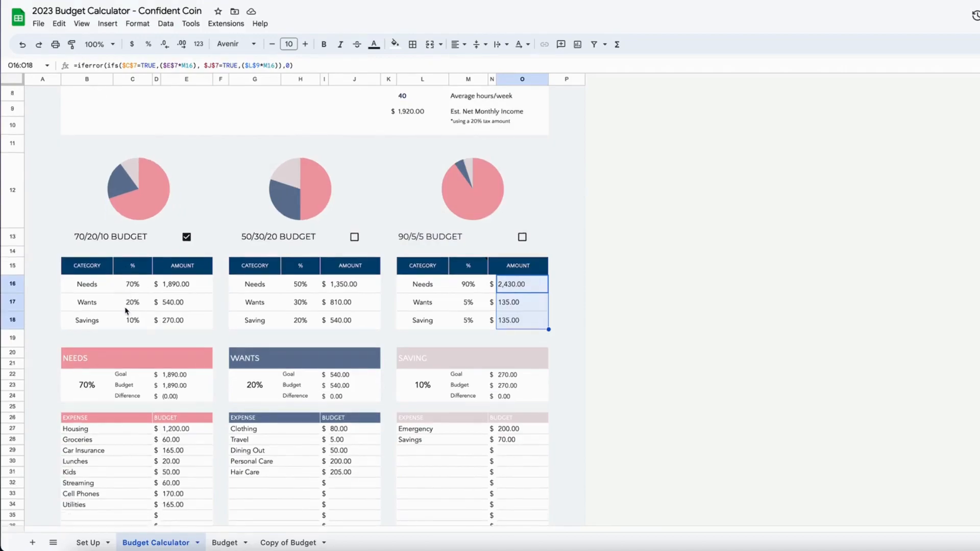
pyautogui.click(224, 287)
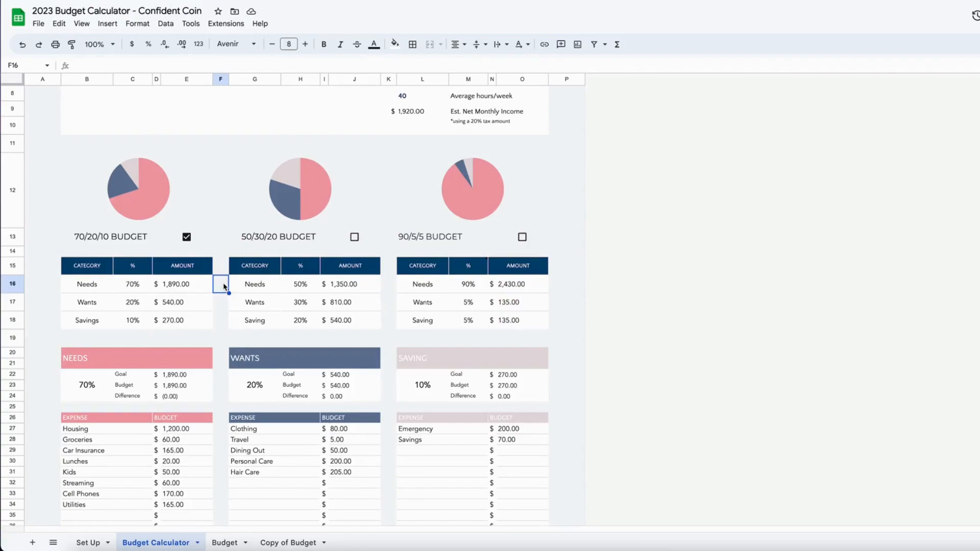
pyautogui.scroll(-1, 206, 327)
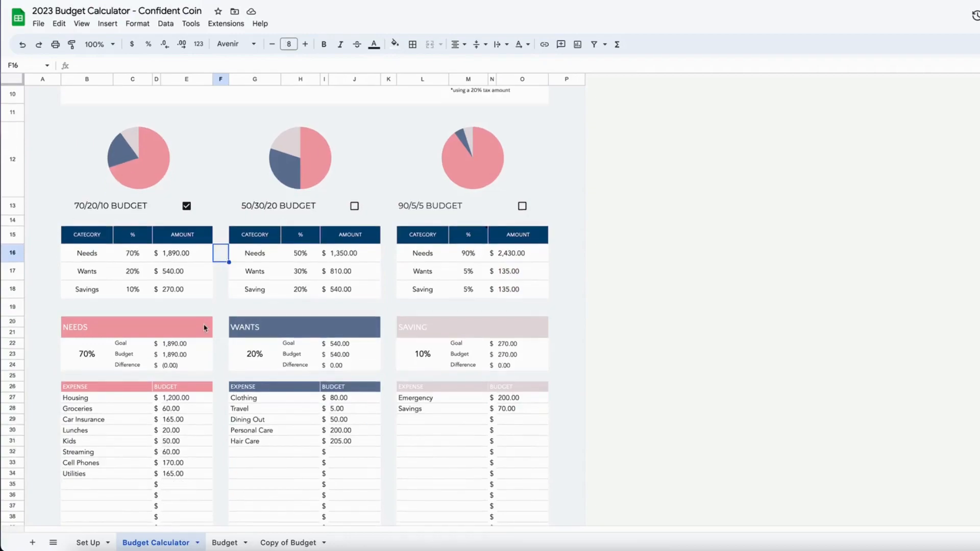
pyautogui.scroll(-1, 153, 330)
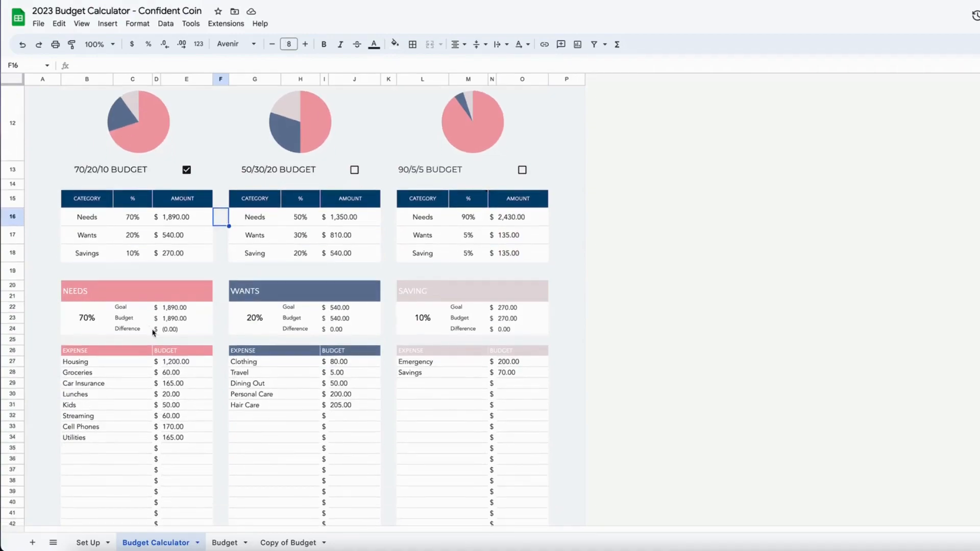
pyautogui.moveTo(190, 362); pyautogui.dragTo(189, 440)
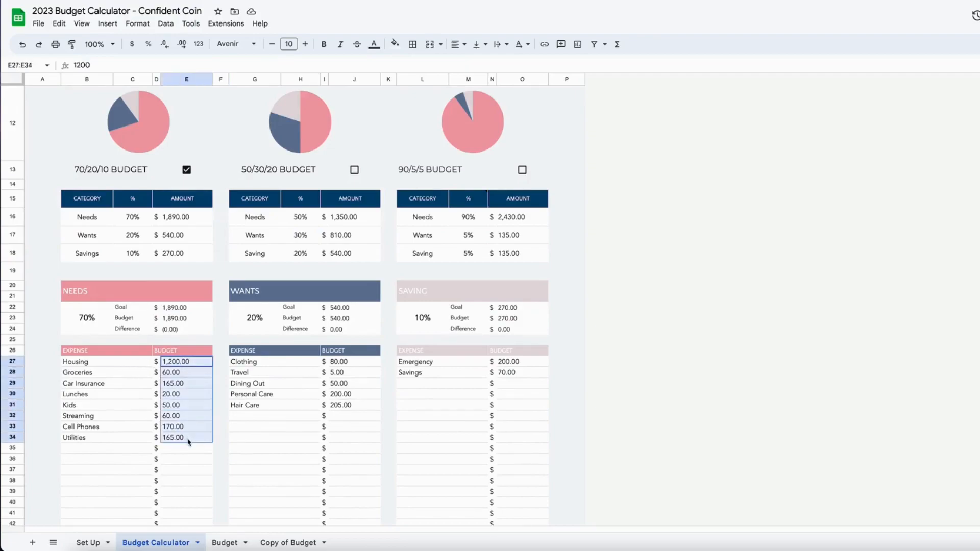
pyautogui.click(110, 366)
pyautogui.click(110, 374)
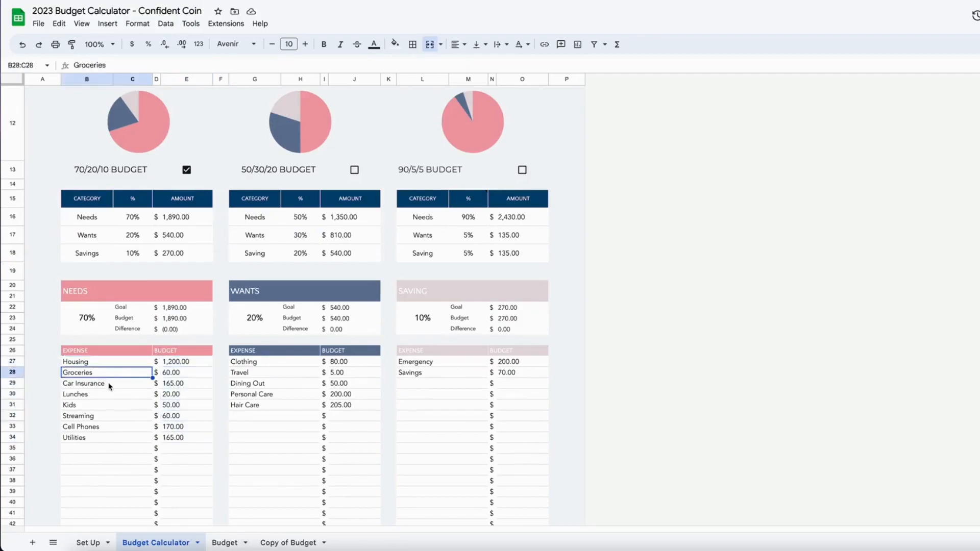
pyautogui.click(109, 386)
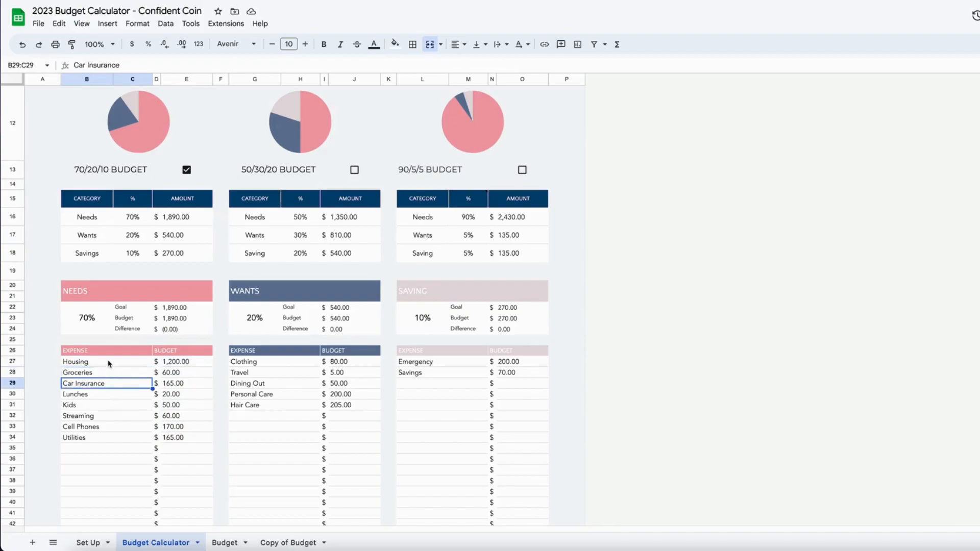
pyautogui.moveTo(118, 362); pyautogui.dragTo(113, 440)
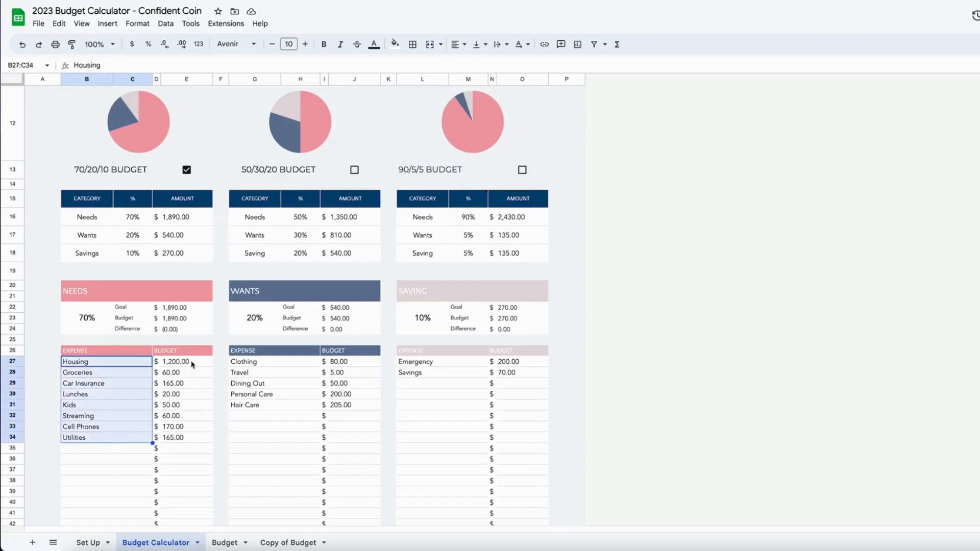
pyautogui.moveTo(192, 364); pyautogui.dragTo(191, 438)
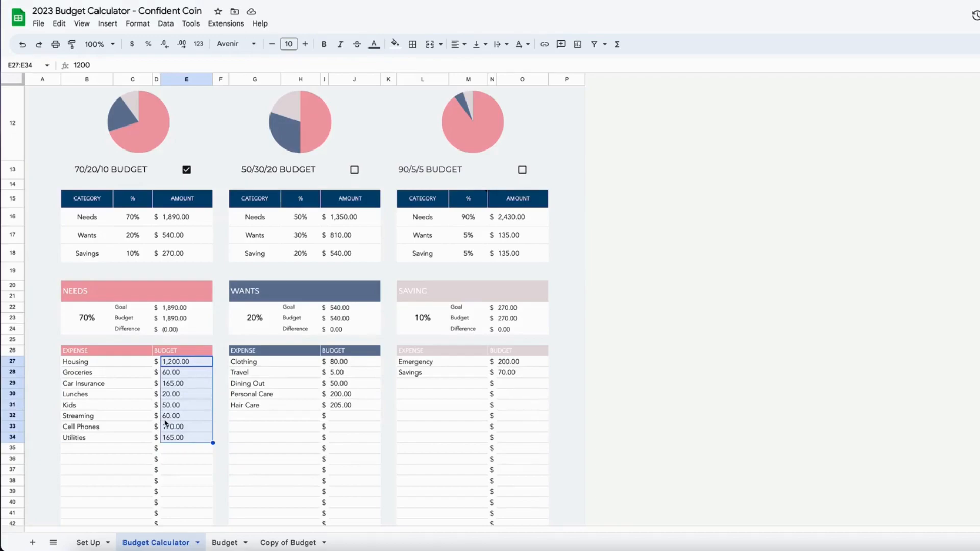
pyautogui.click(109, 366)
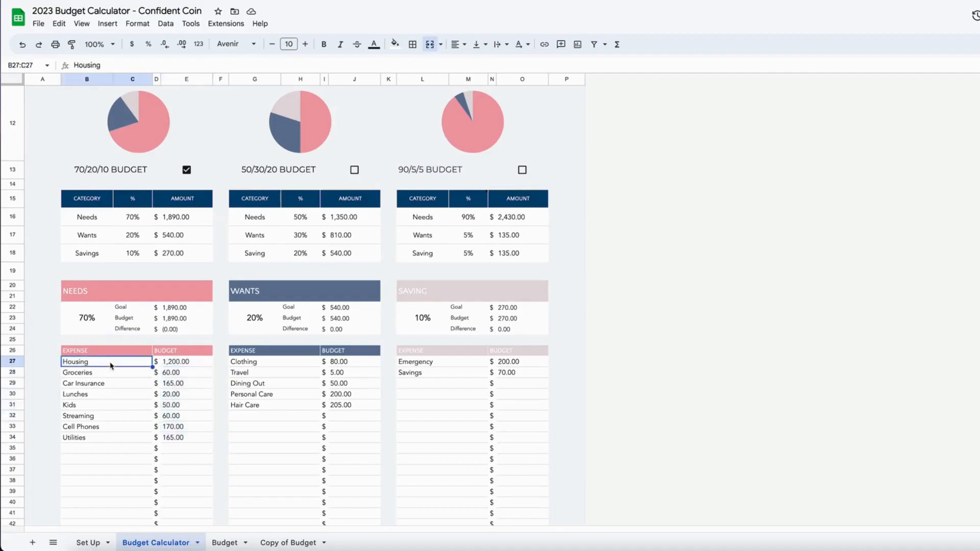
pyautogui.moveTo(184, 365); pyautogui.dragTo(184, 439)
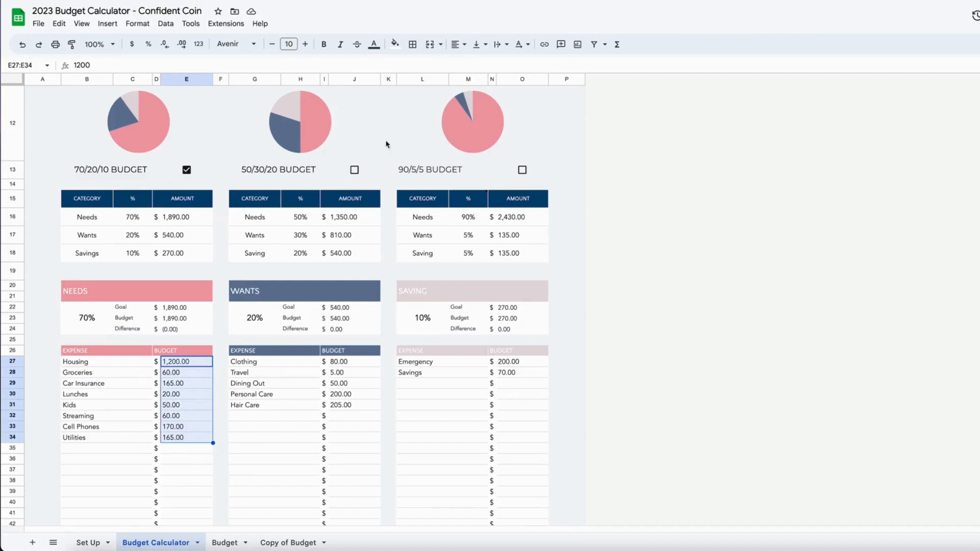
# Switch from the 70/20/10 budget to 50/30/20 and check the Needs goal, budget and difference against the listed expenses.
pyautogui.click(187, 171)
pyautogui.click(354, 170)
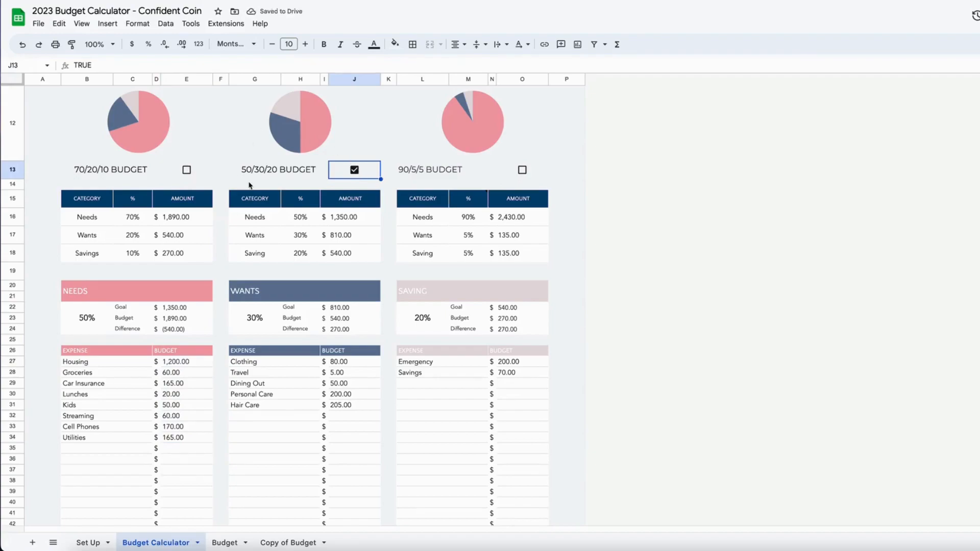
pyautogui.moveTo(193, 363); pyautogui.dragTo(194, 441)
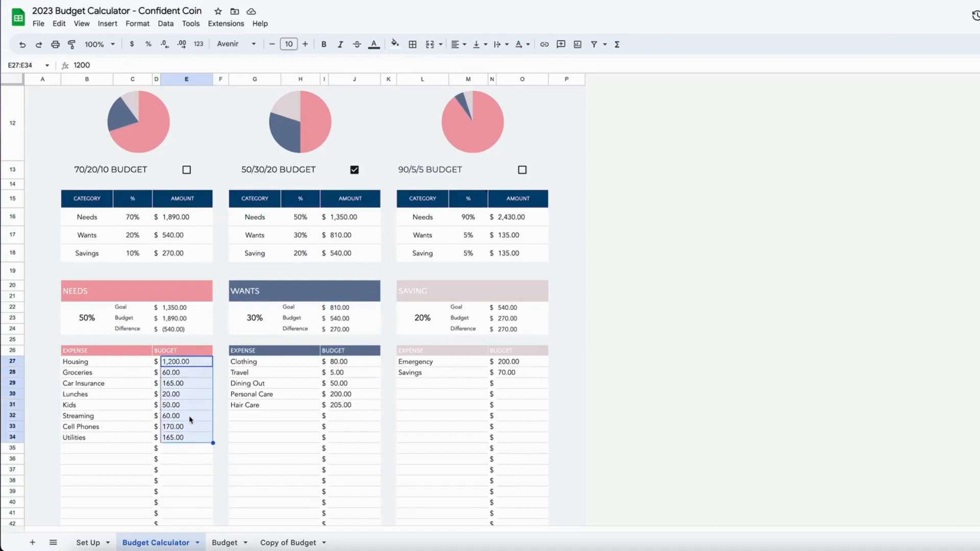
pyautogui.click(188, 330)
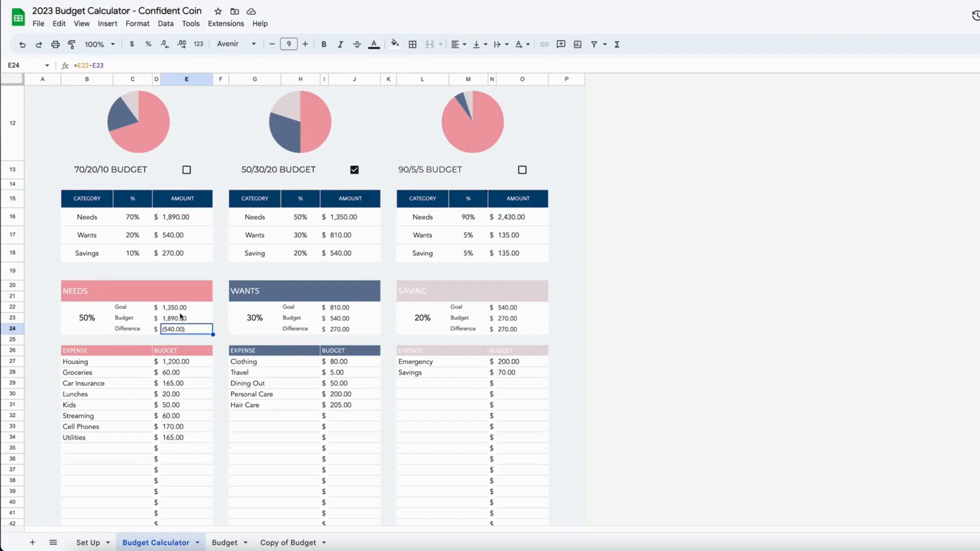
pyautogui.click(179, 310)
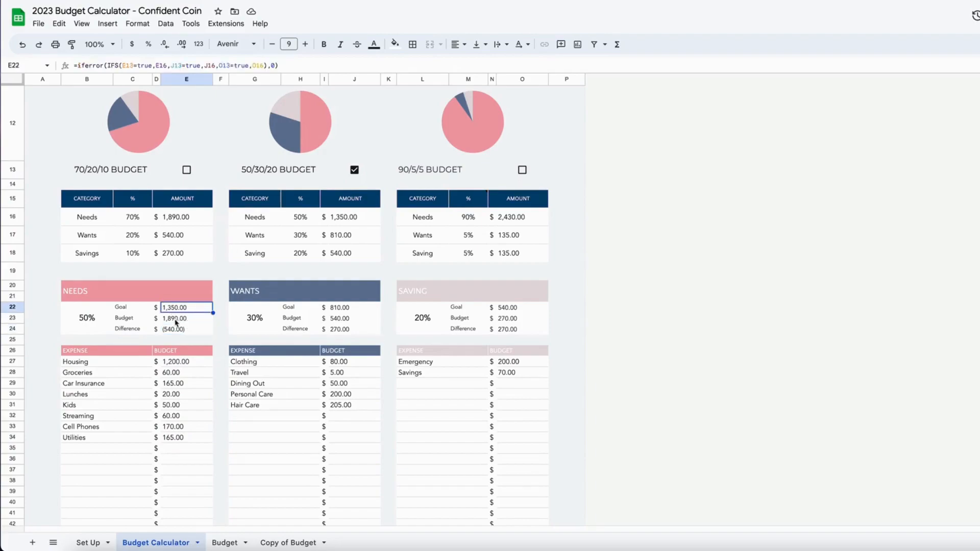
pyautogui.click(177, 320)
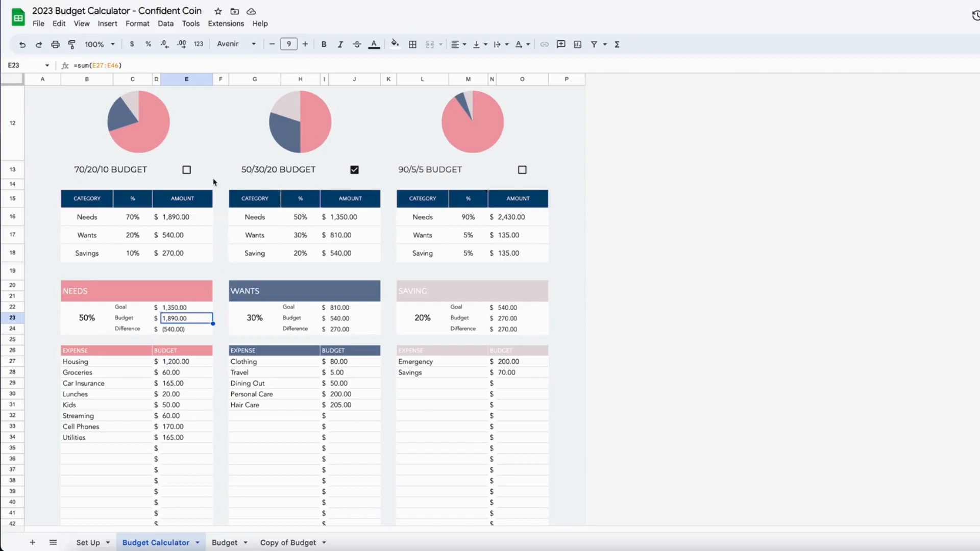
# Tick the 70/20/10 budget again and untick the 50/30/20 budget.
pyautogui.click(187, 172)
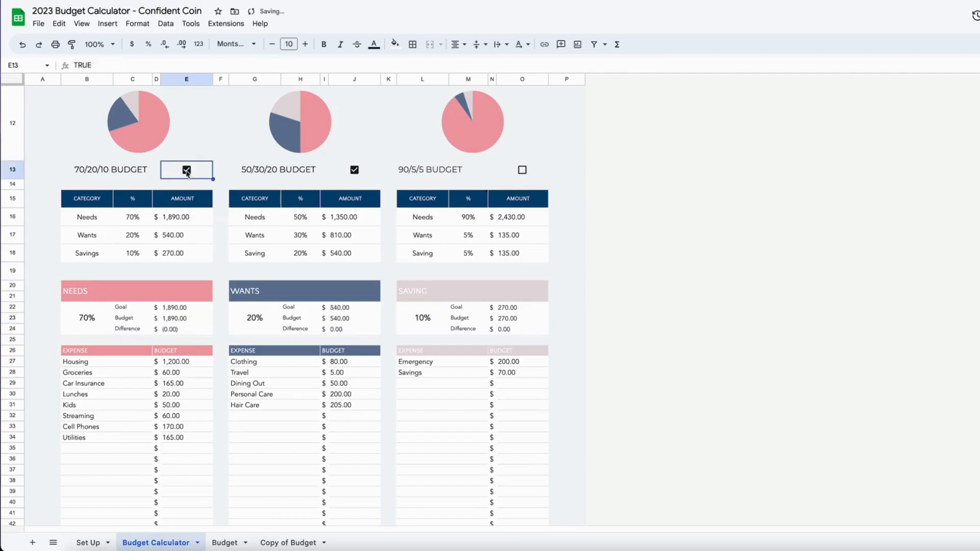
pyautogui.click(355, 171)
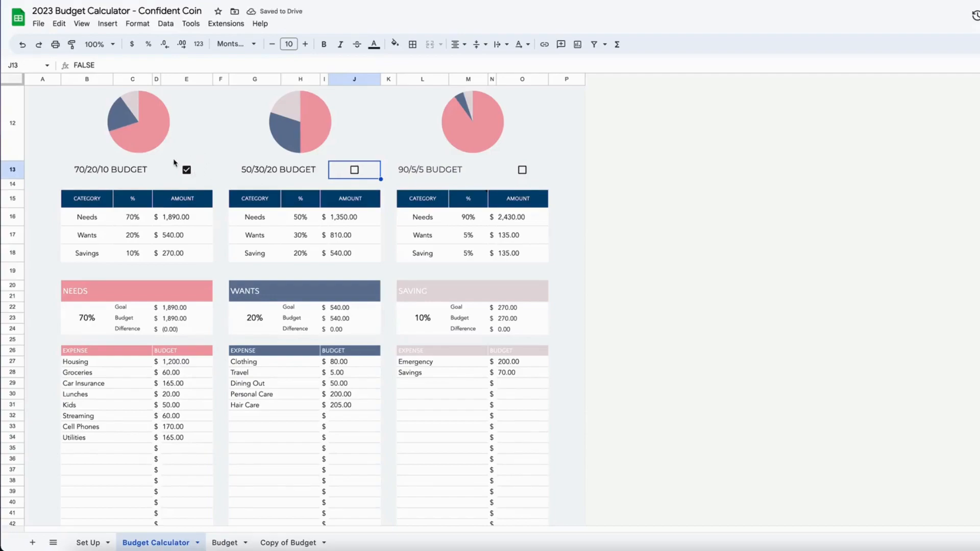
# Try the 90/5/5 budget in place of 70/20/10, and return to the 70/20/10 budget.
pyautogui.click(522, 170)
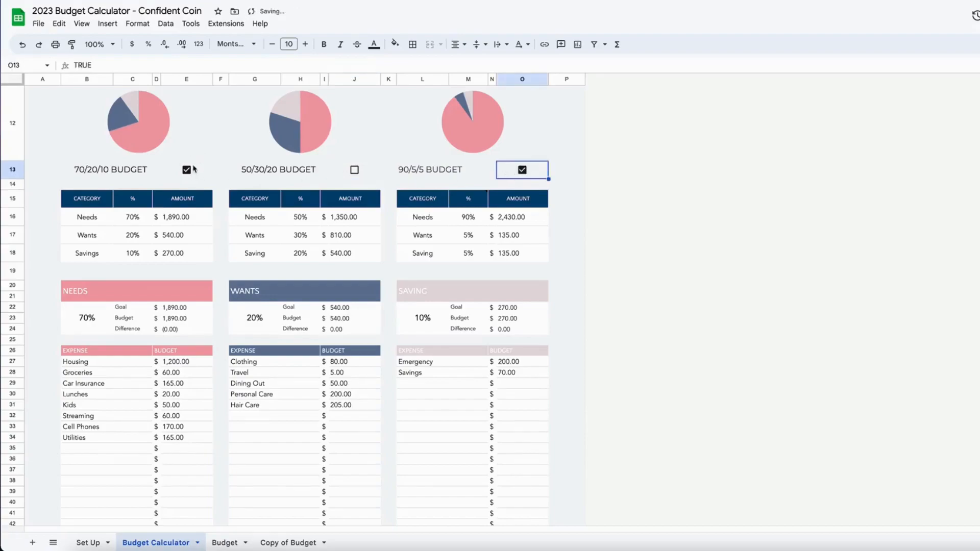
pyautogui.click(188, 170)
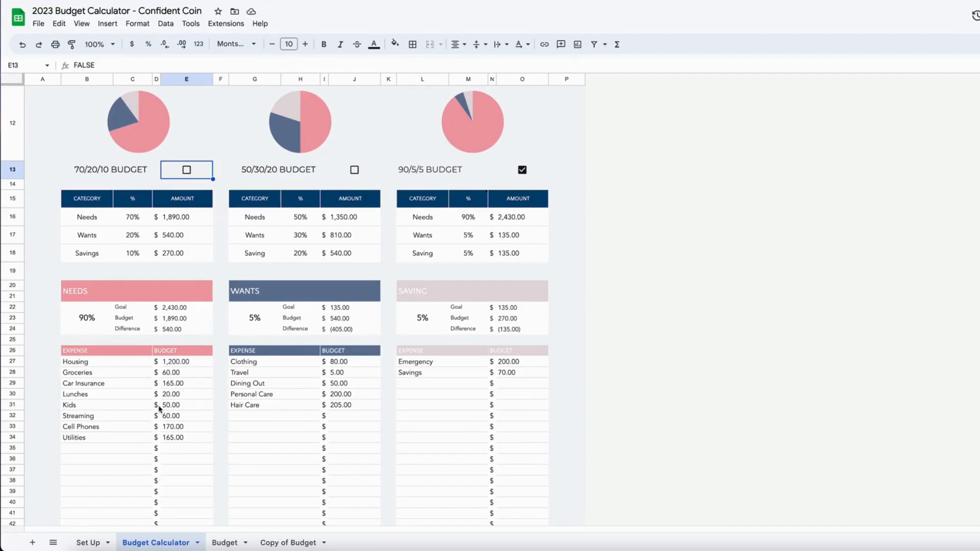
pyautogui.click(522, 170)
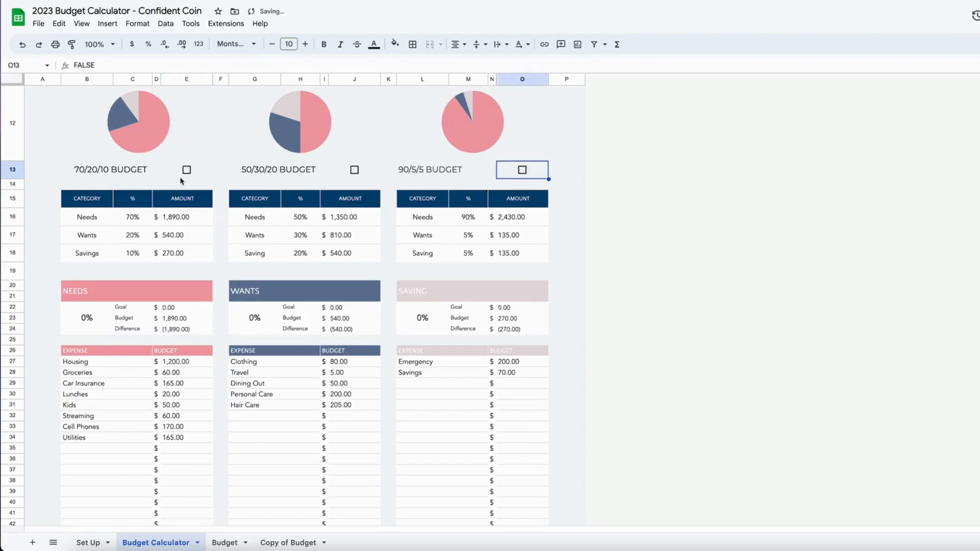
pyautogui.click(186, 170)
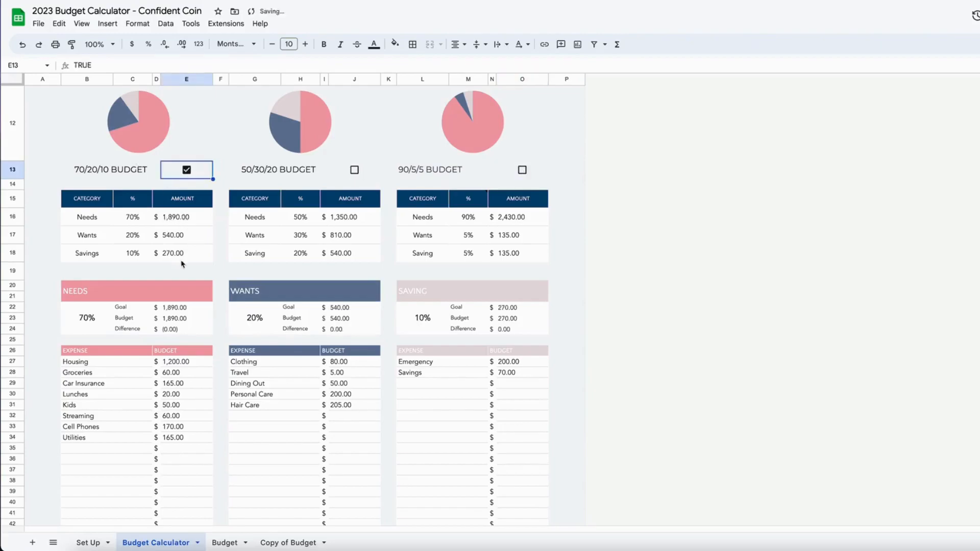
# Add a Debt expense with a budget of 15 below Utilities in the Needs table.
pyautogui.scroll(-3, 170, 262)
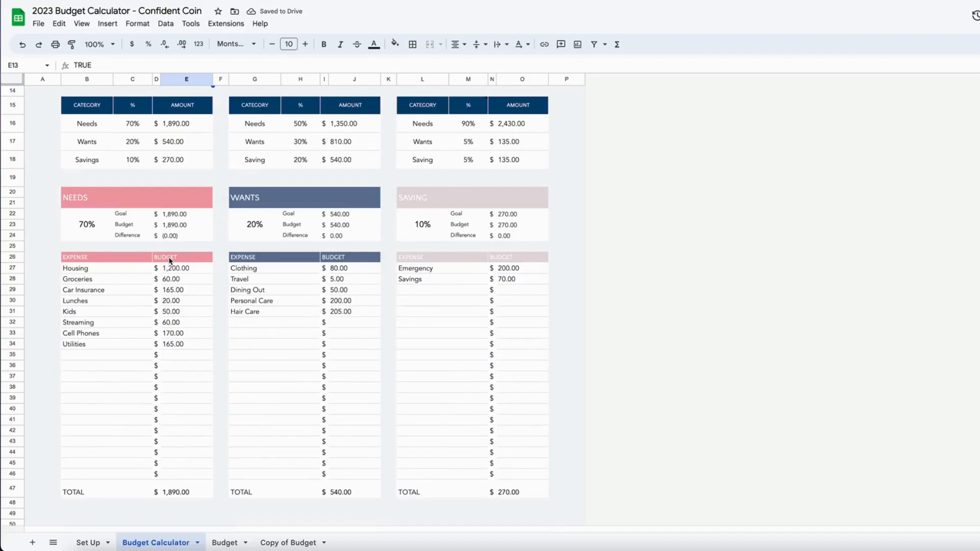
pyautogui.scroll(3, 201, 164)
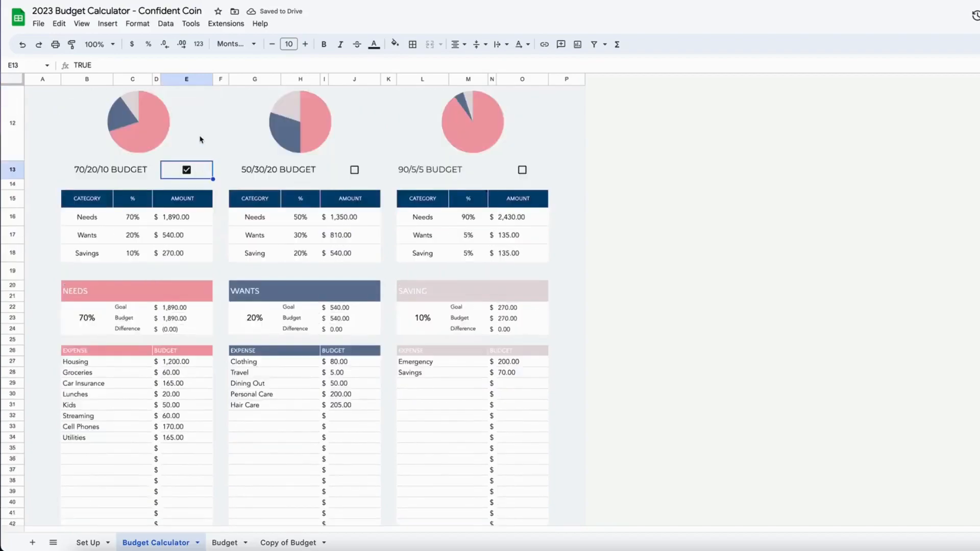
pyautogui.scroll(-3, 188, 190)
pyautogui.moveTo(108, 271); pyautogui.dragTo(109, 348)
pyautogui.click(98, 357)
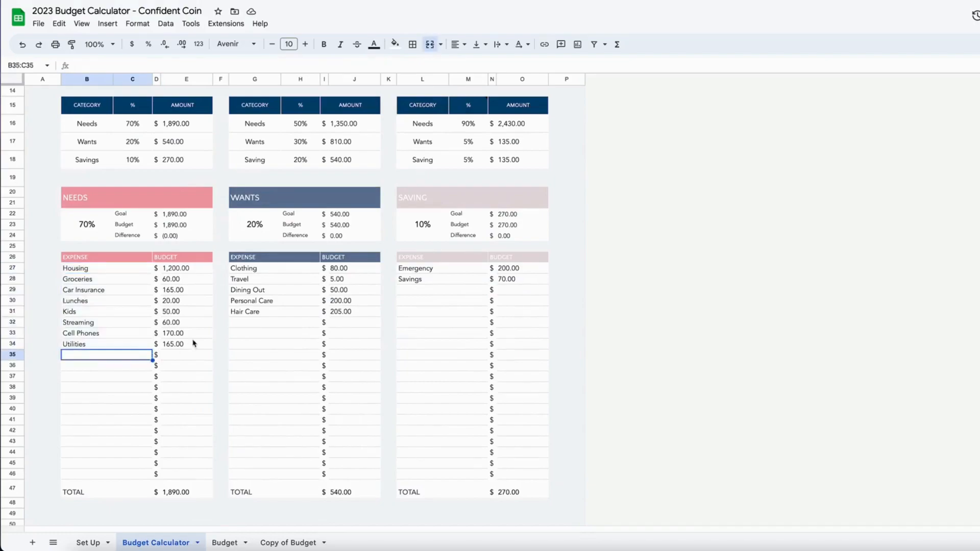
pyautogui.write('Debt')
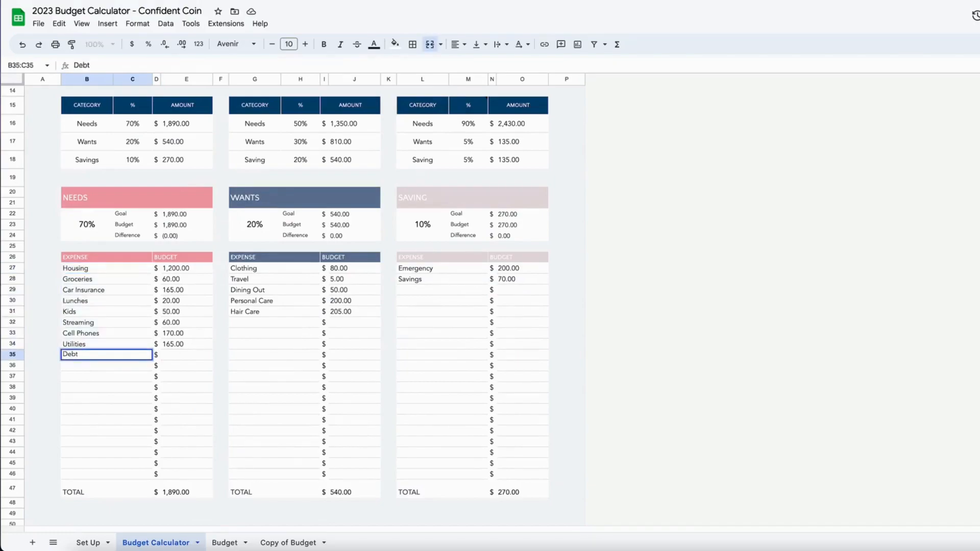
pyautogui.click(208, 356)
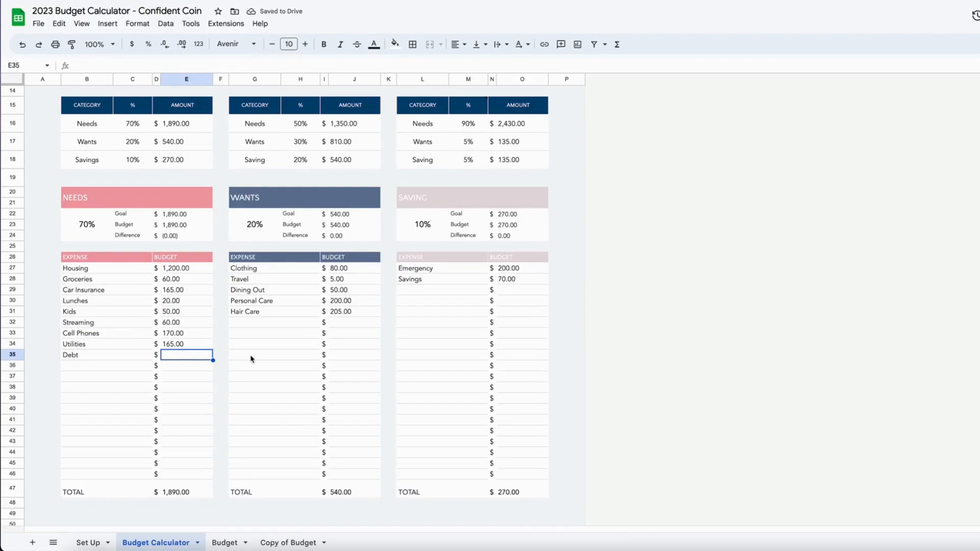
pyautogui.write('165')
pyautogui.press('Return')
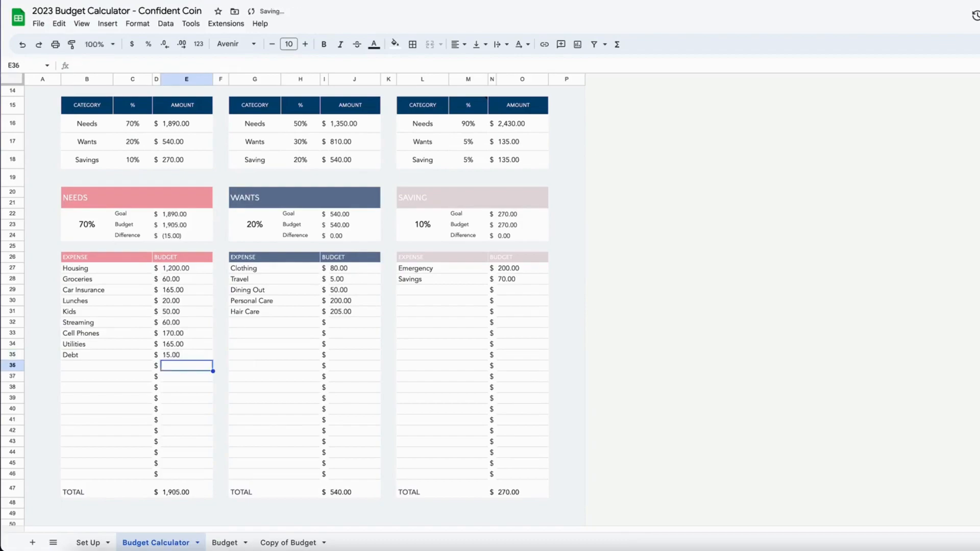
# Set the Utilities budget in the Needs table to 150.
pyautogui.click(196, 346)
pyautogui.write('150')
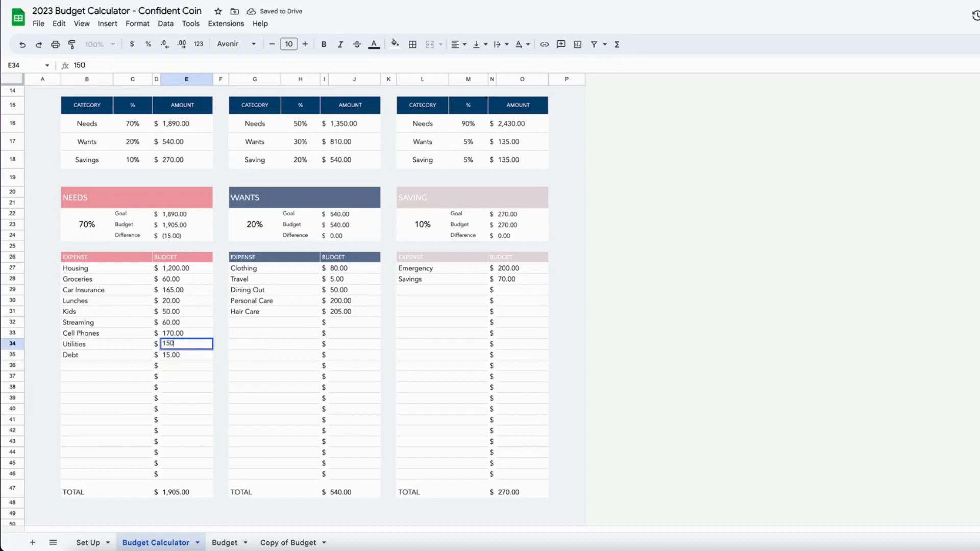
pyautogui.press('Return')
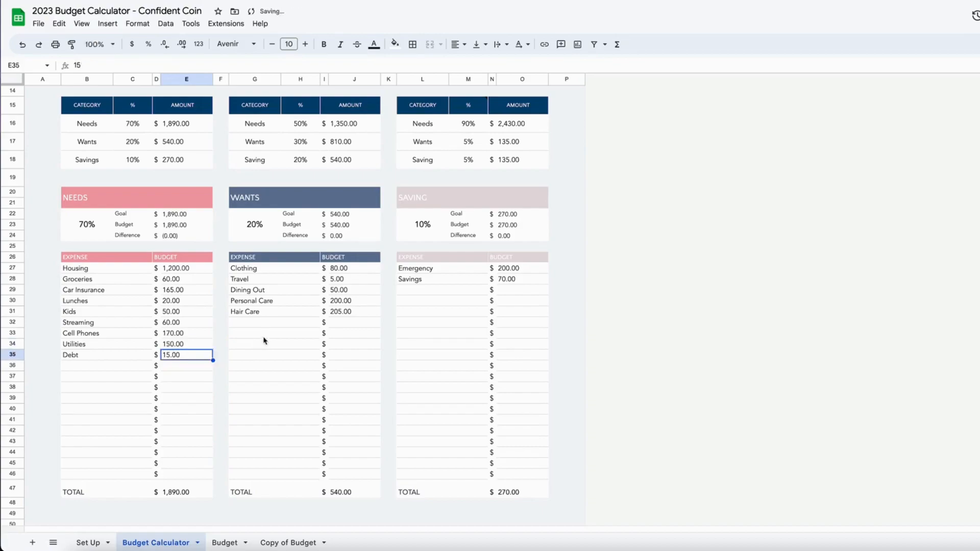
# Review the Needs goal, budget and difference, and the Wants section with its Clothing expense and budget.
pyautogui.moveTo(174, 214); pyautogui.dragTo(181, 236)
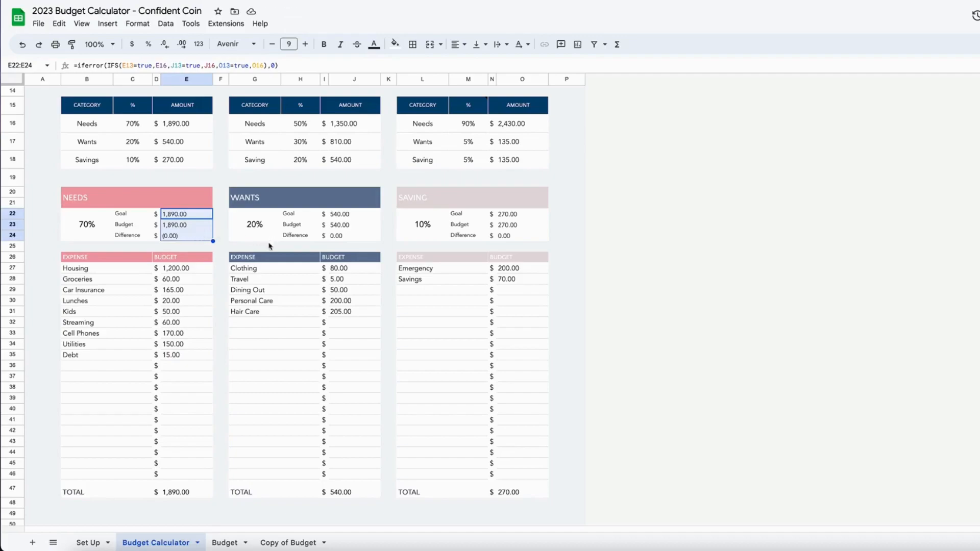
pyautogui.click(138, 198)
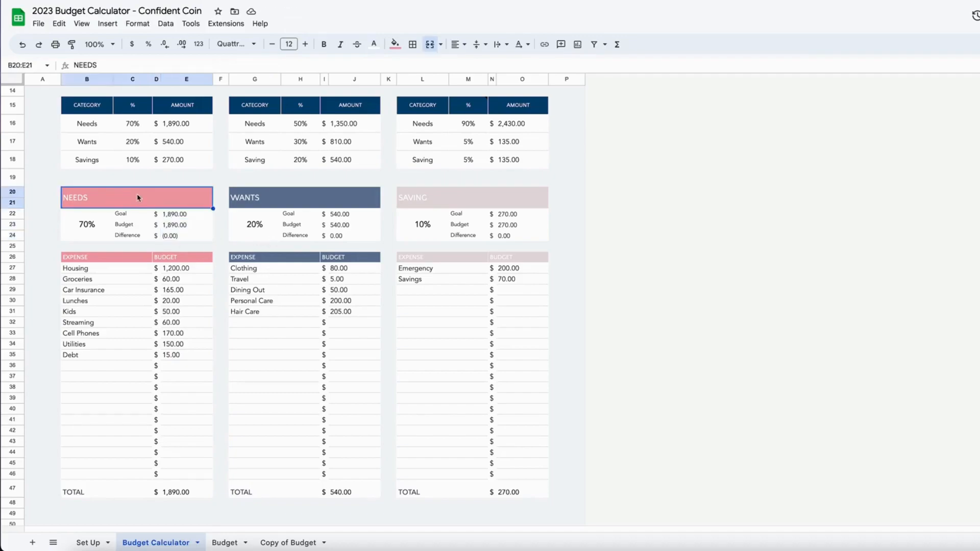
pyautogui.click(324, 203)
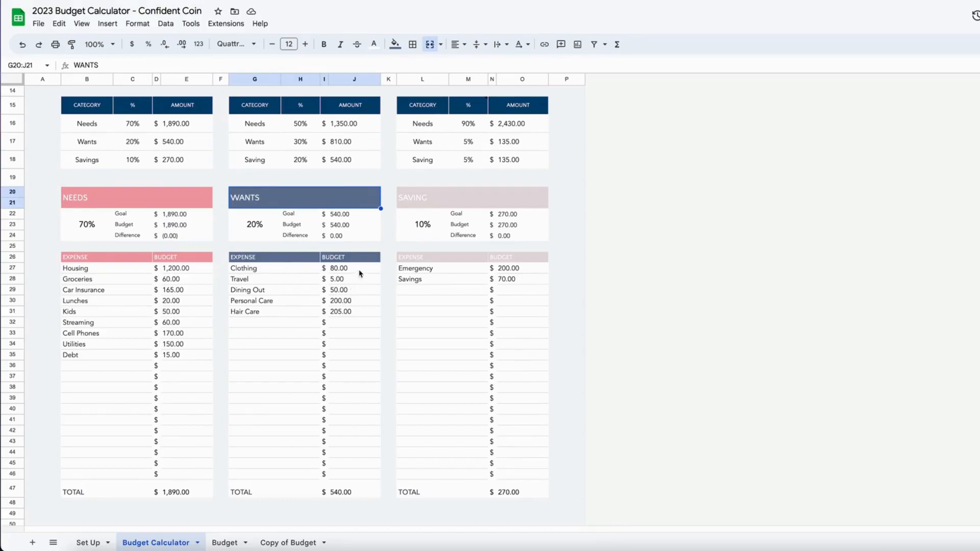
pyautogui.click(252, 275)
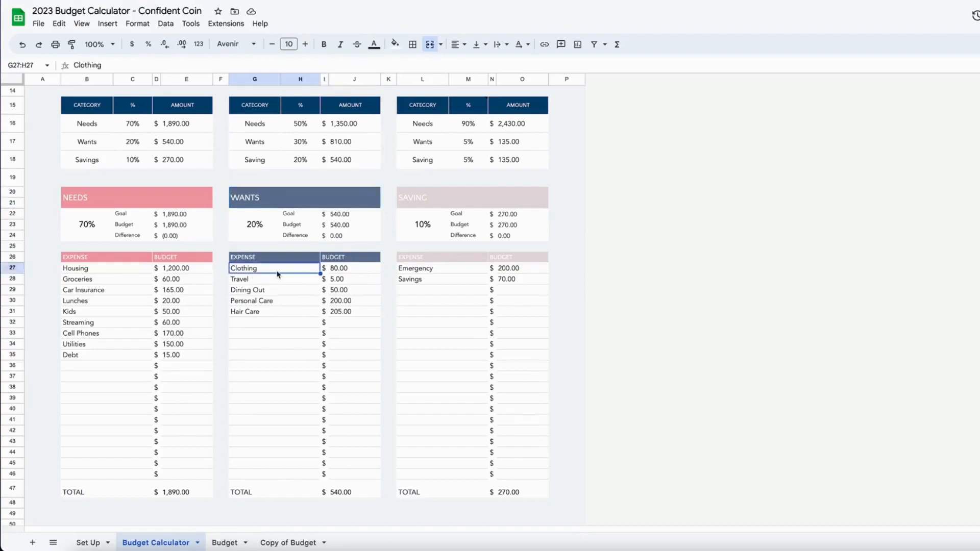
pyautogui.click(361, 271)
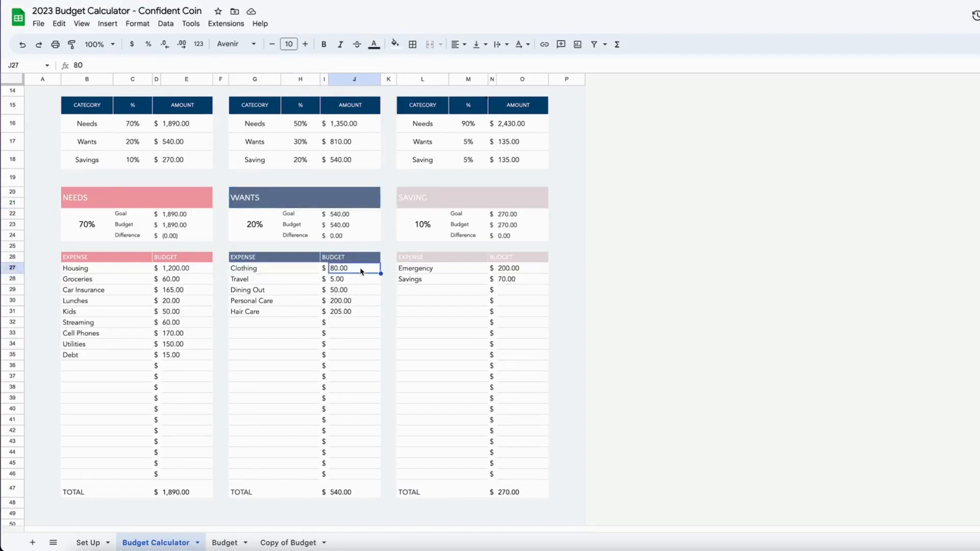
# Review the Saving section's Emergency and Savings expenses and budgets, and the overall Budget Calculator layout.
pyautogui.click(450, 205)
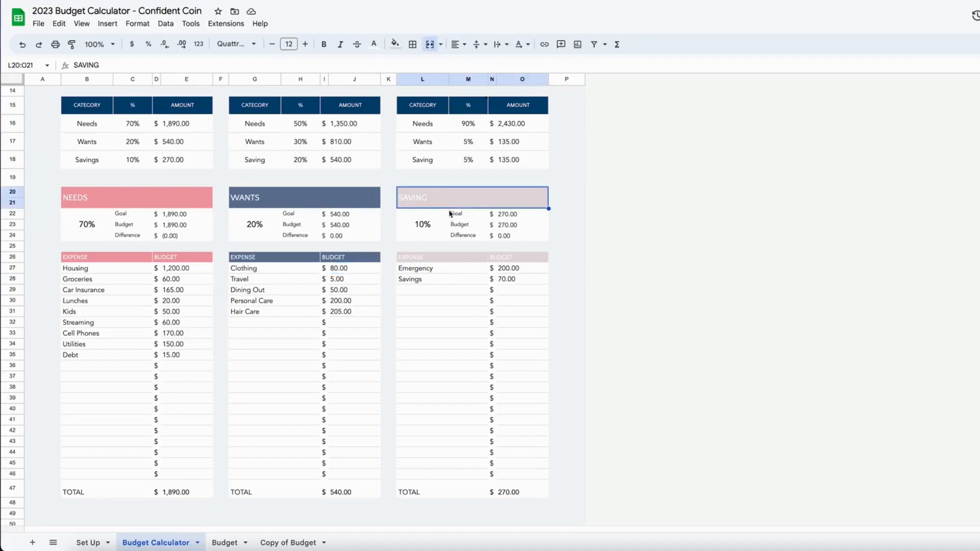
pyautogui.click(444, 271)
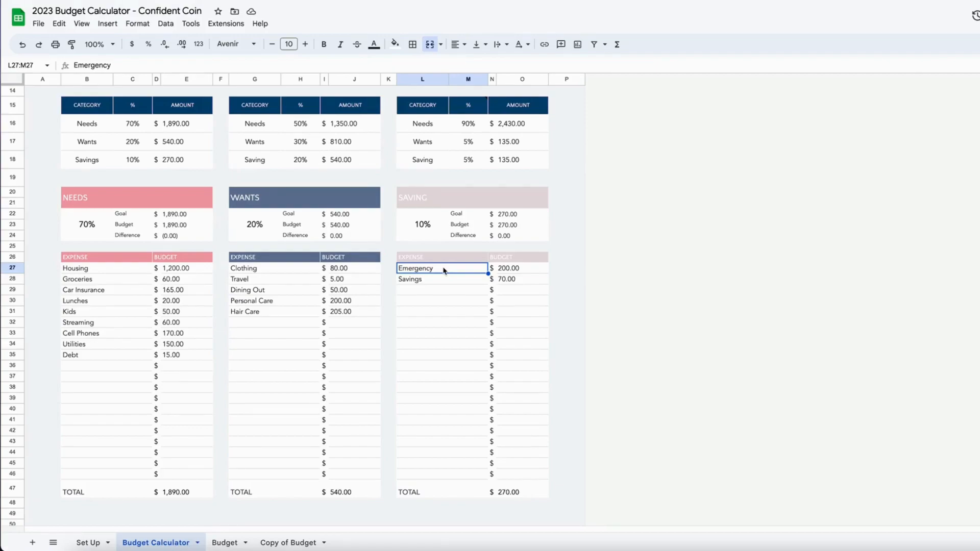
pyautogui.moveTo(445, 271); pyautogui.dragTo(460, 355)
pyautogui.moveTo(534, 269); pyautogui.dragTo(532, 320)
pyautogui.scroll(-1, 418, 384)
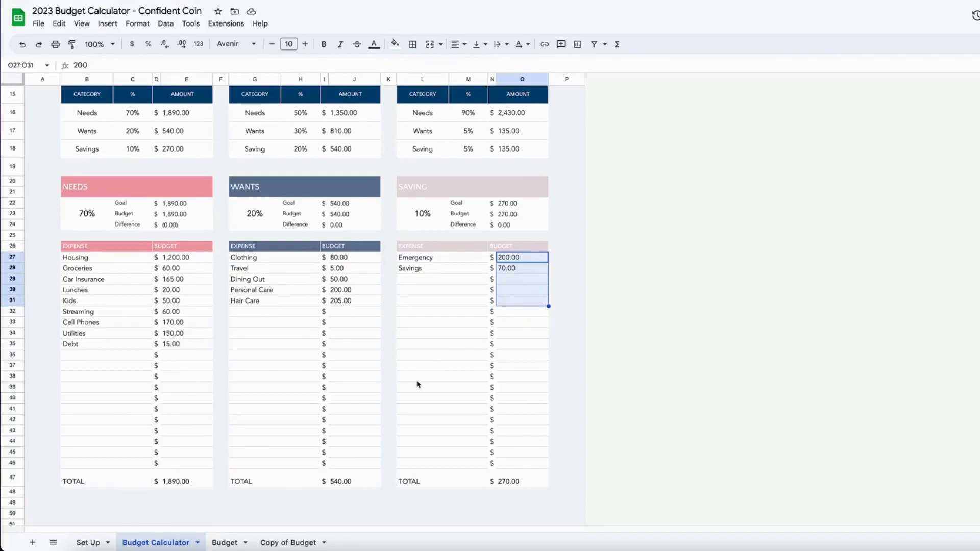
pyautogui.scroll(5, 417, 384)
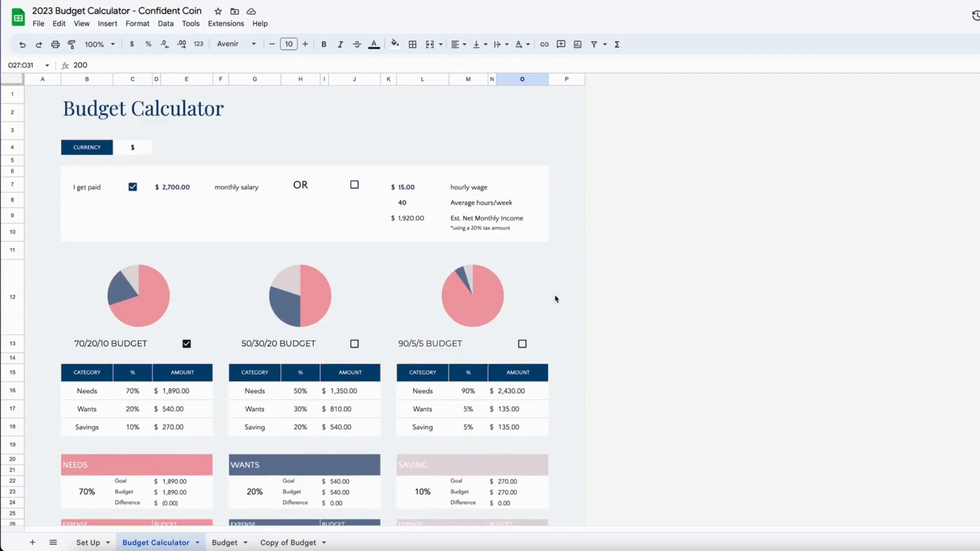
pyautogui.click(555, 300)
pyautogui.scroll(-3, 556, 301)
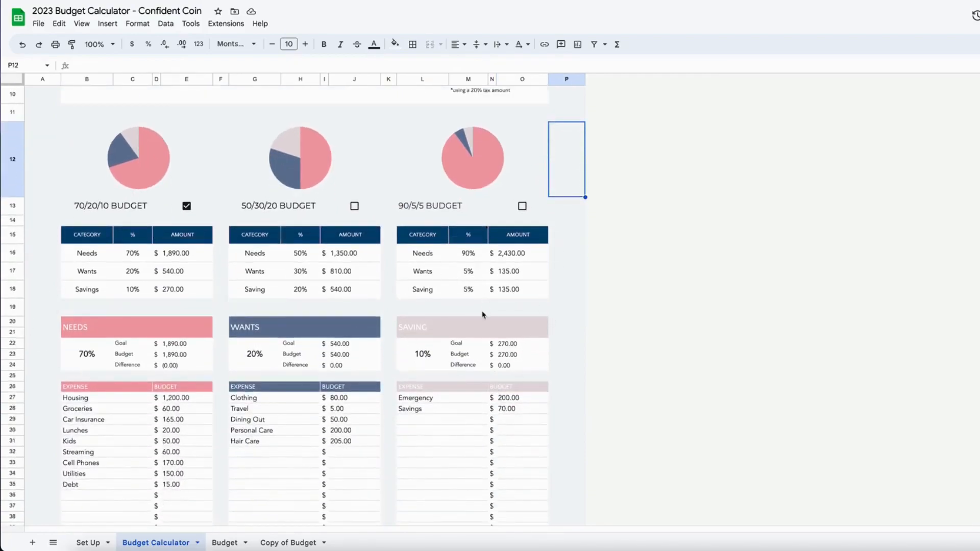
pyautogui.click(560, 326)
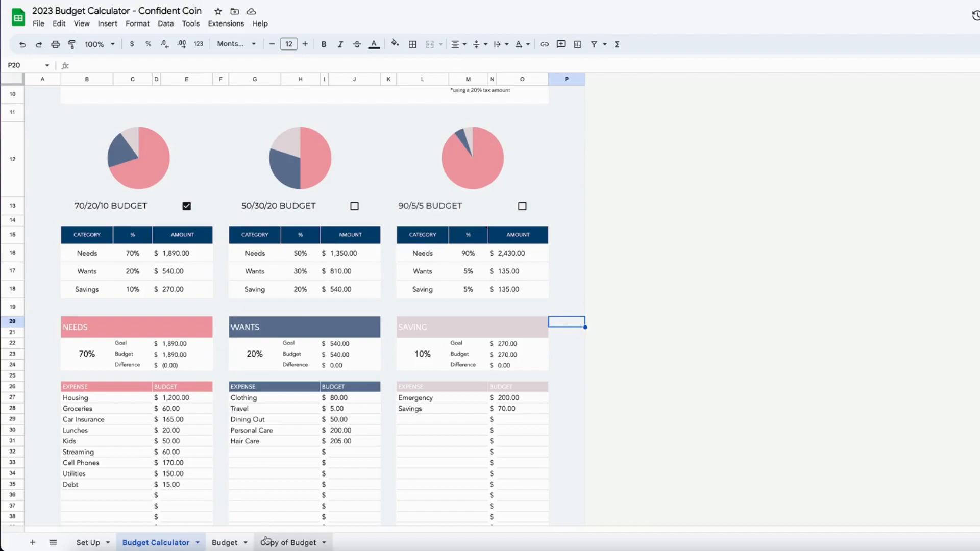
# Clear all amounts in the Expense Tracker on the Budget sheet, and check the categories on the Budget Calculator sheet.
pyautogui.click(225, 543)
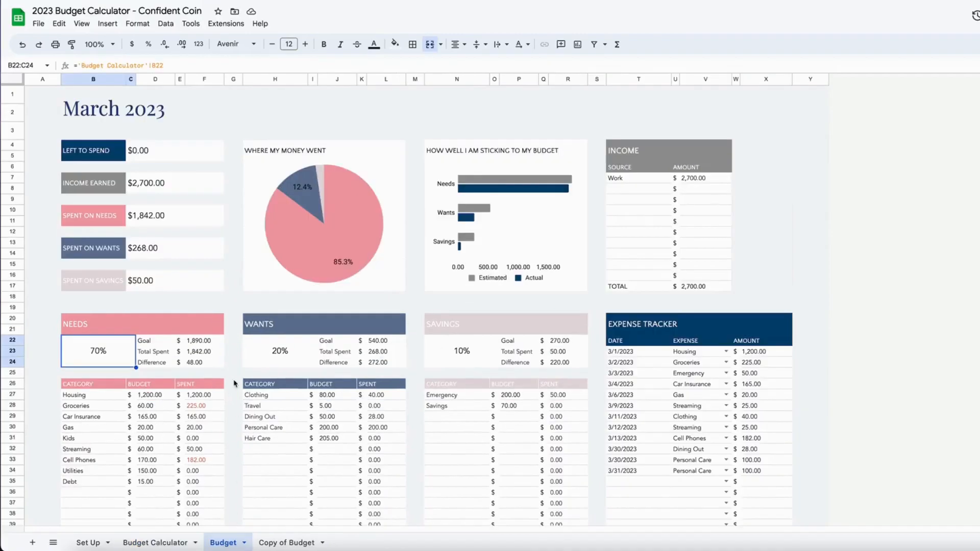
pyautogui.moveTo(777, 352); pyautogui.dragTo(774, 487)
pyautogui.press('Delete')
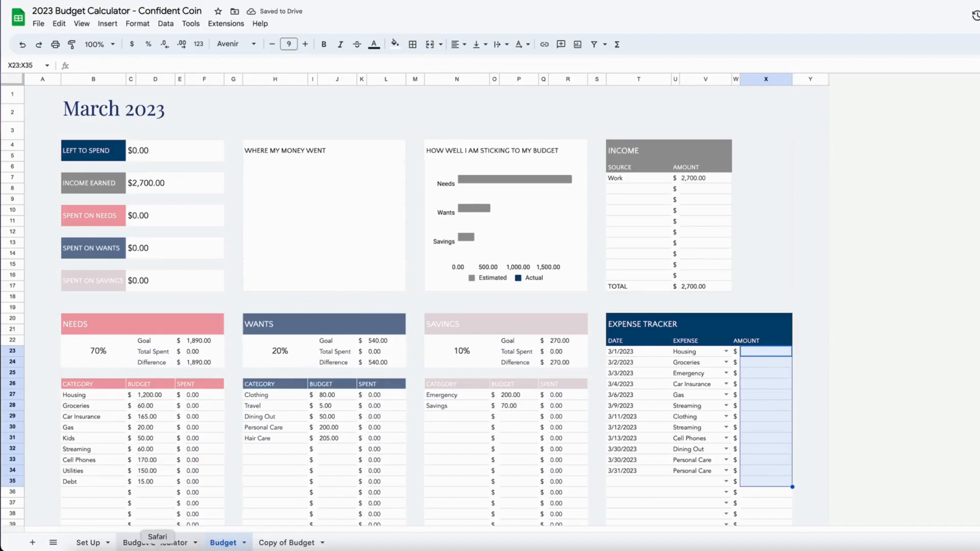
pyautogui.click(151, 545)
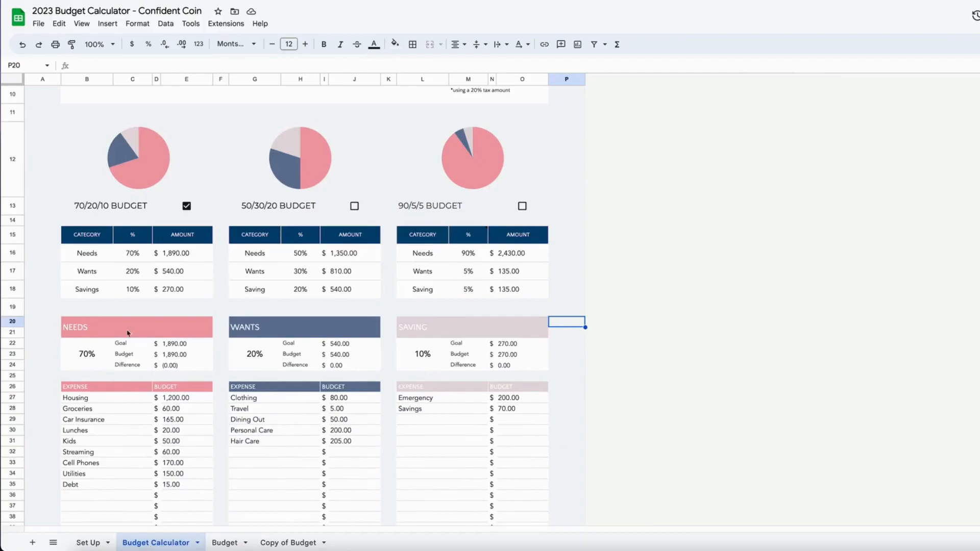
pyautogui.click(224, 544)
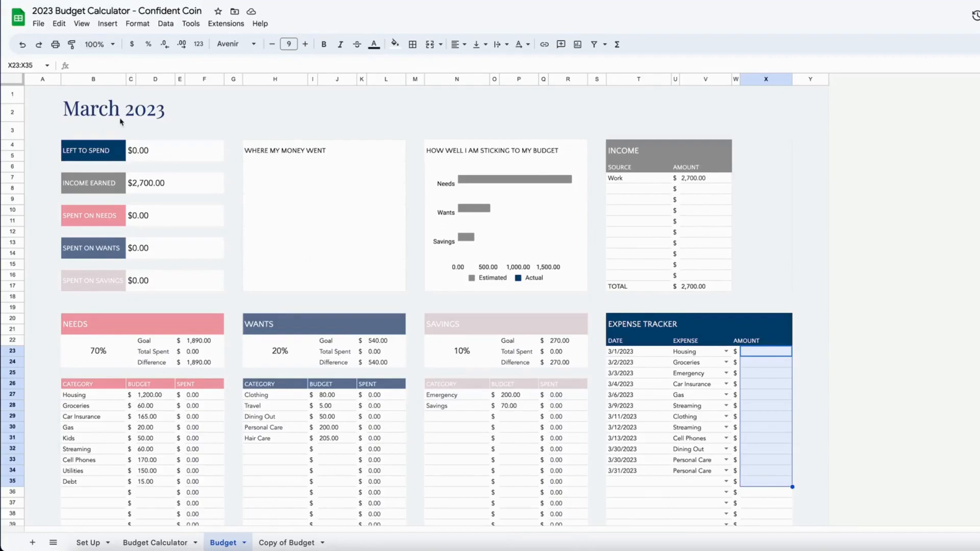
# Set the month heading date of the Budget sheet to 4/1/2023.
pyautogui.doubleClick(142, 117)
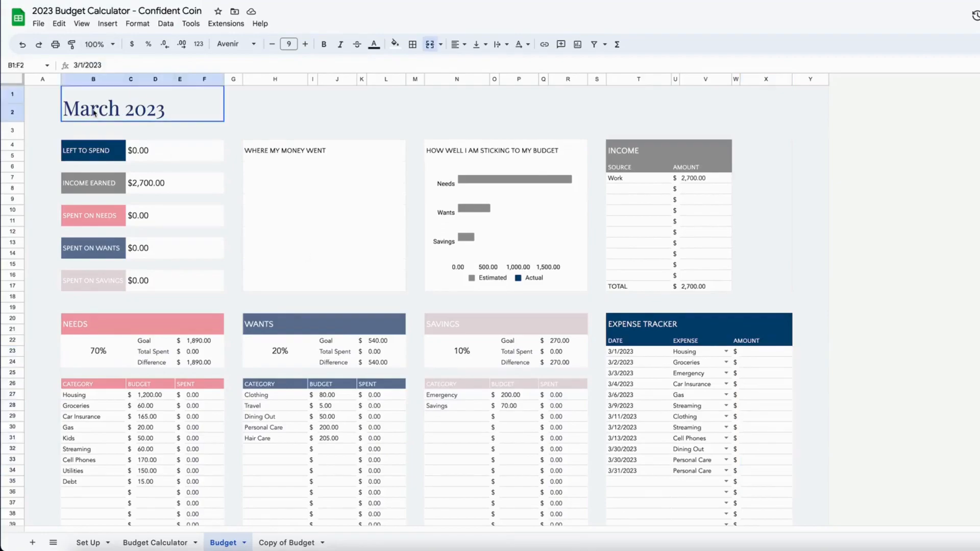
pyautogui.click(236, 119)
pyautogui.doubleClick(92, 109)
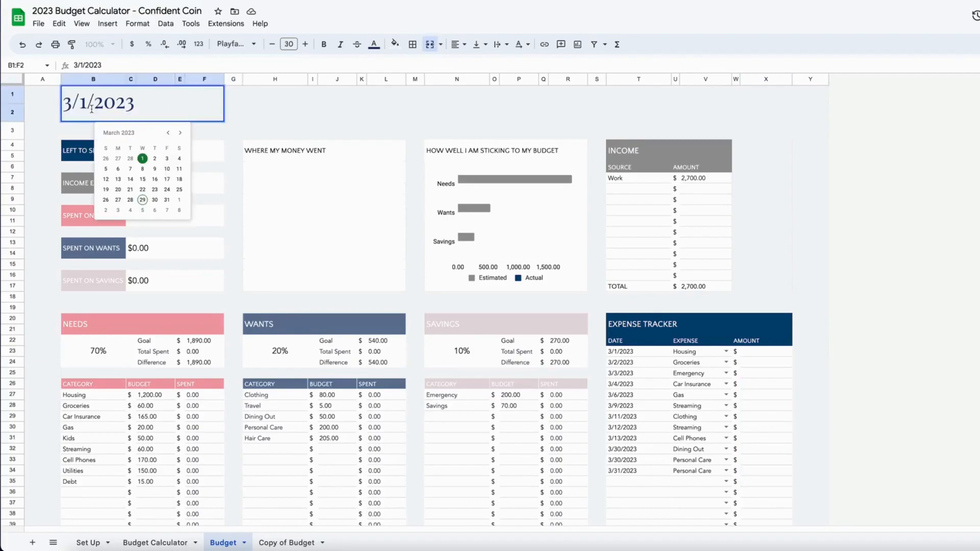
pyautogui.click(142, 158)
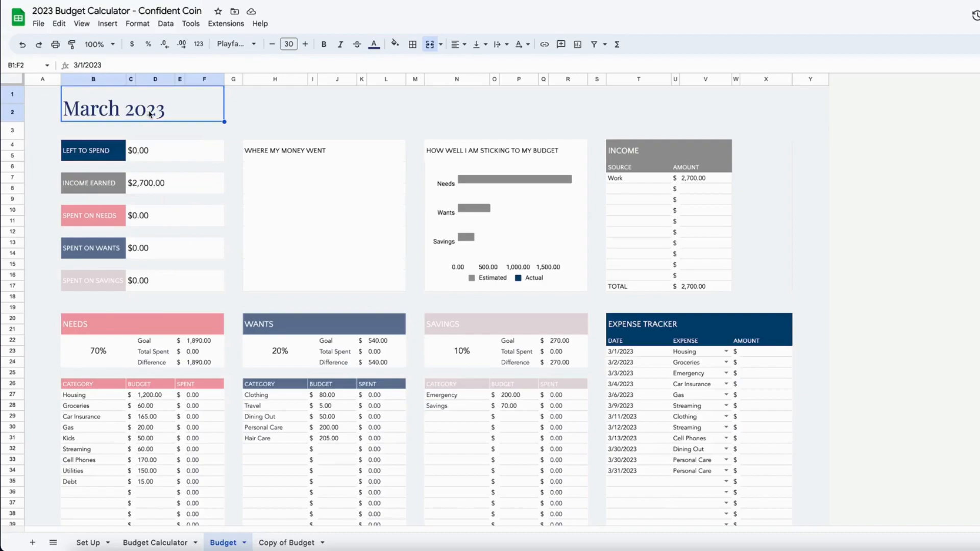
pyautogui.doubleClick(128, 102)
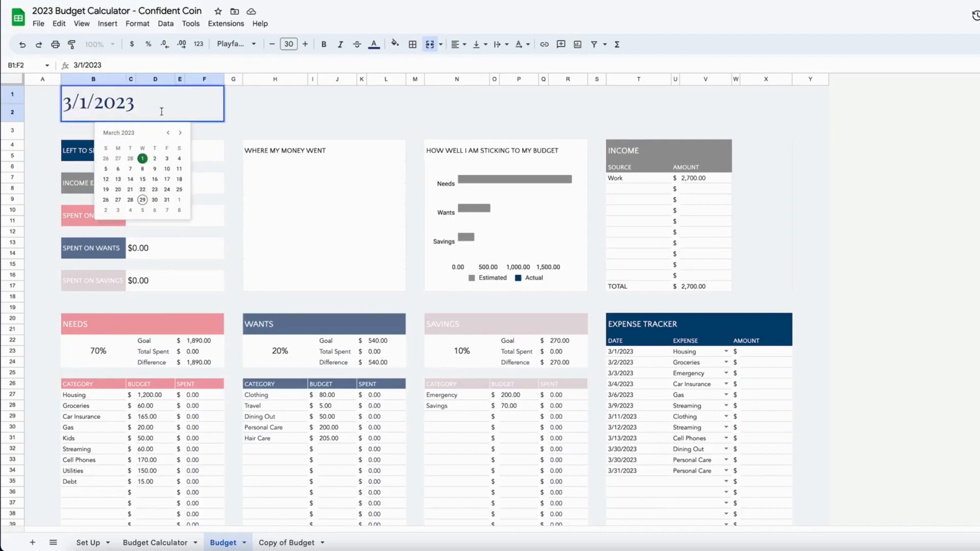
pyautogui.click(180, 133)
pyautogui.click(179, 159)
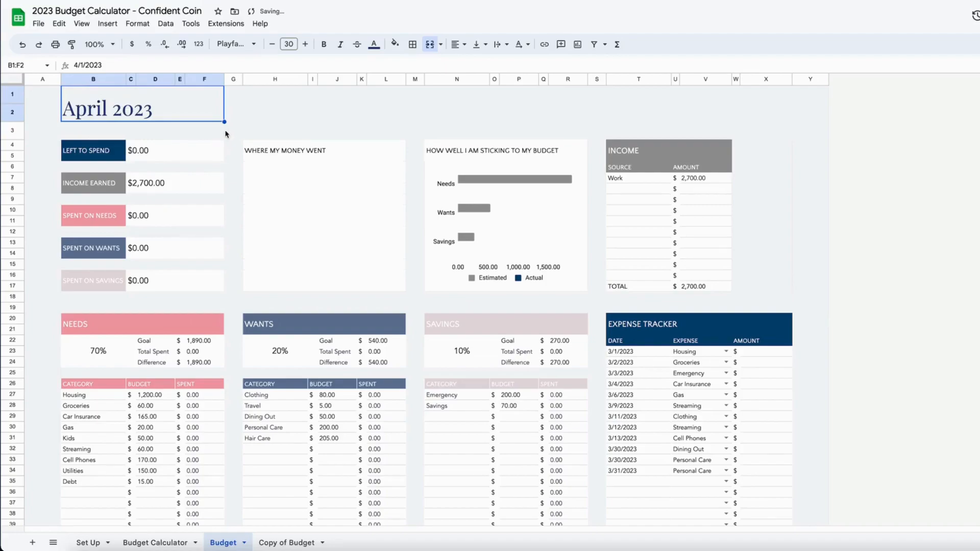
# Examine the Income source and amount, the Needs, Wants and Savings categories, and the Wants goal, total spent and difference.
pyautogui.click(637, 183)
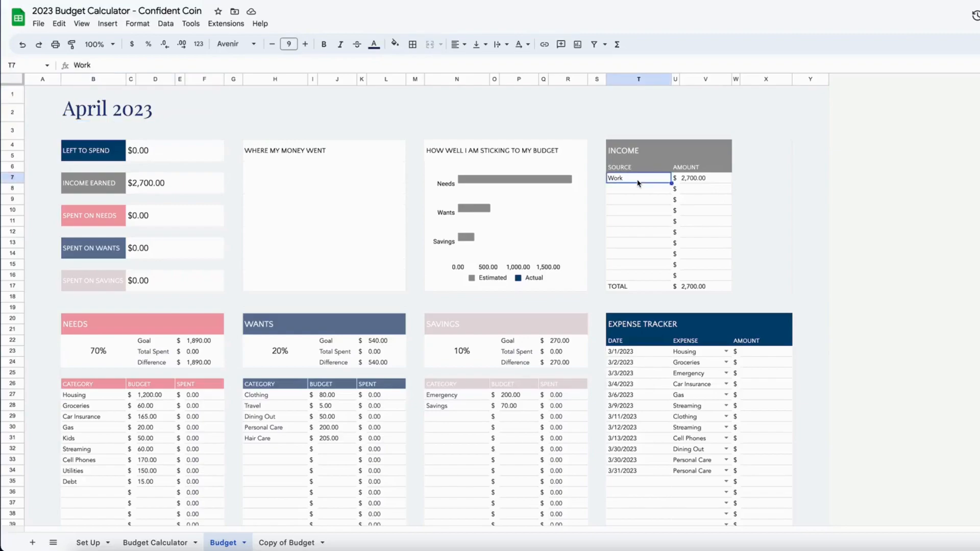
pyautogui.moveTo(638, 183); pyautogui.dragTo(640, 279)
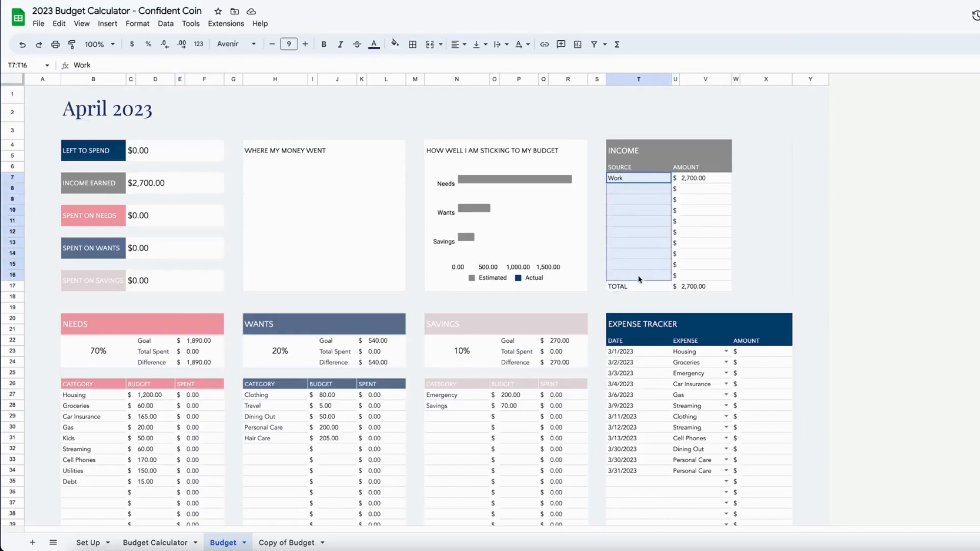
pyautogui.click(712, 183)
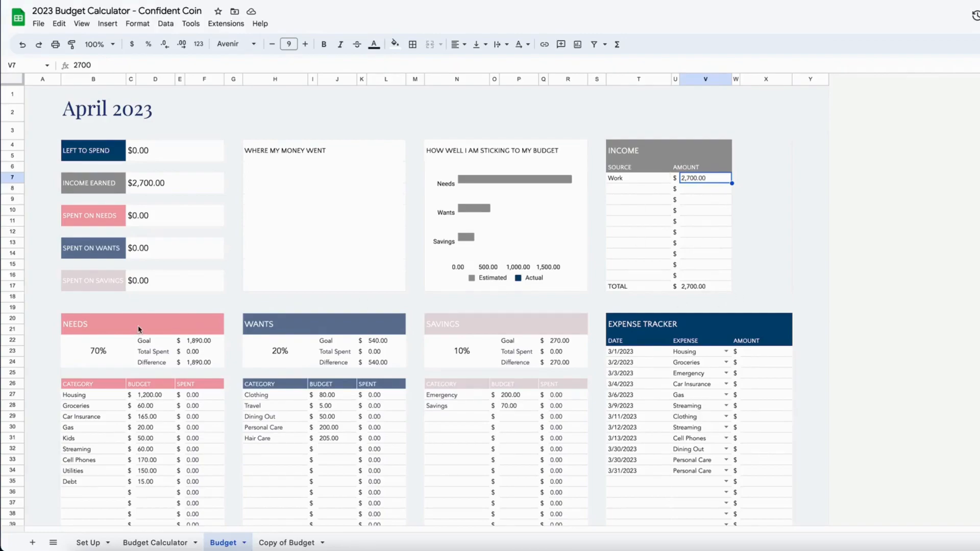
pyautogui.scroll(-3, 141, 329)
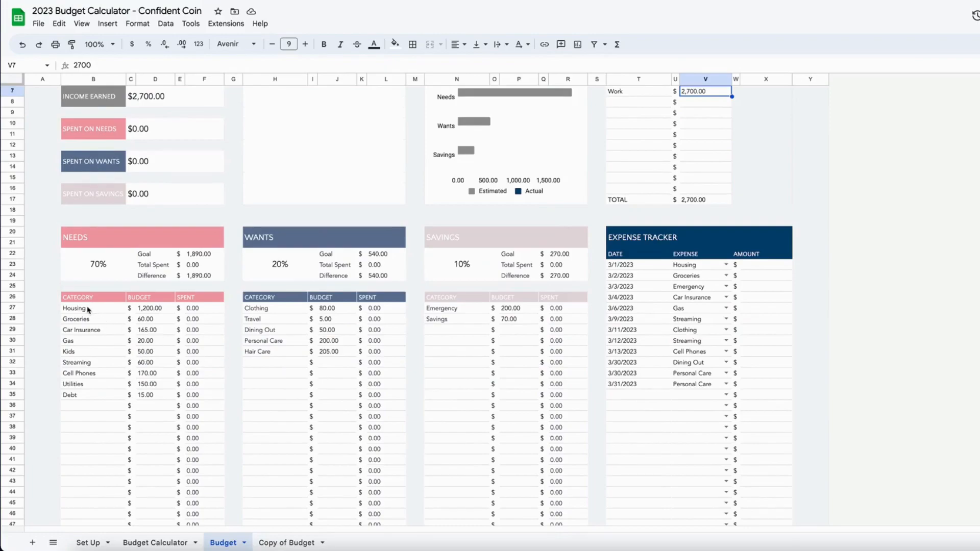
pyautogui.moveTo(92, 309); pyautogui.dragTo(562, 393)
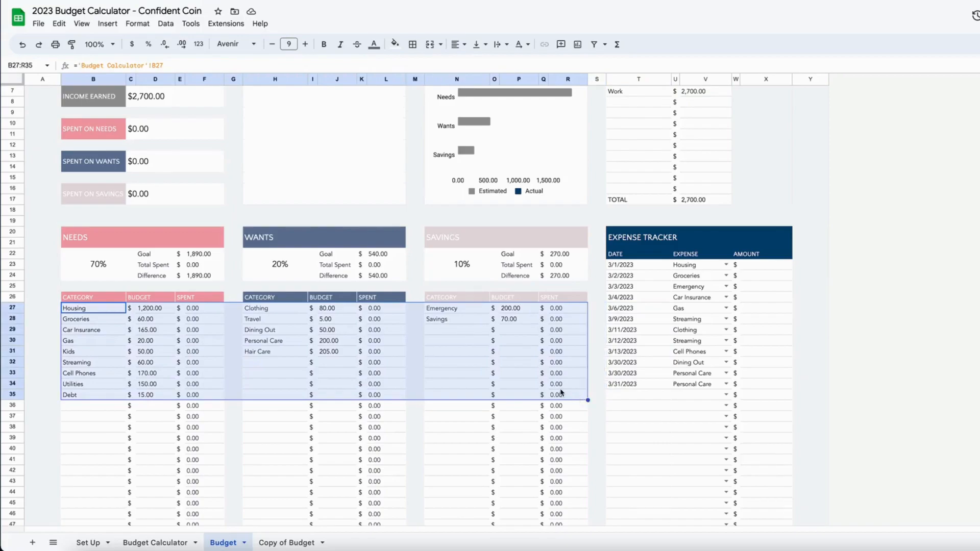
pyautogui.click(387, 255)
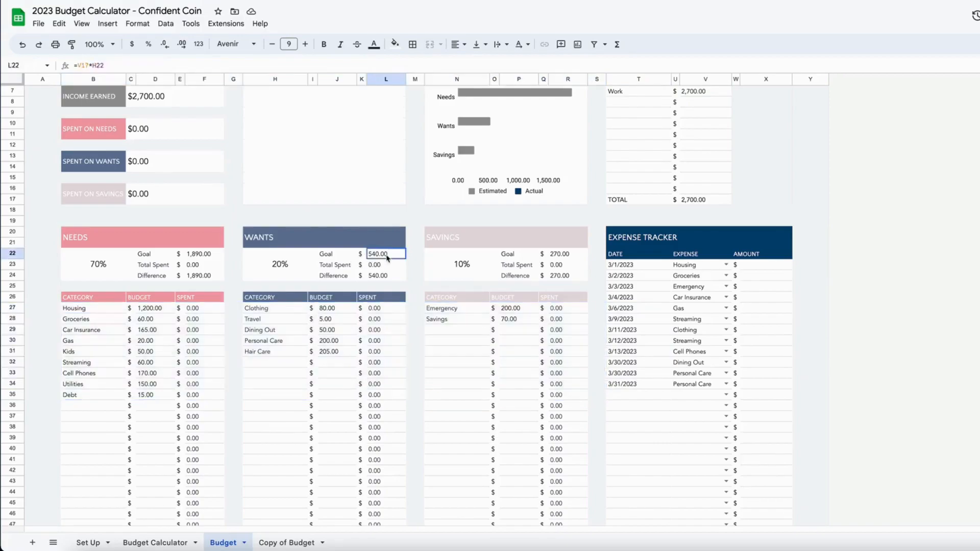
pyautogui.click(389, 267)
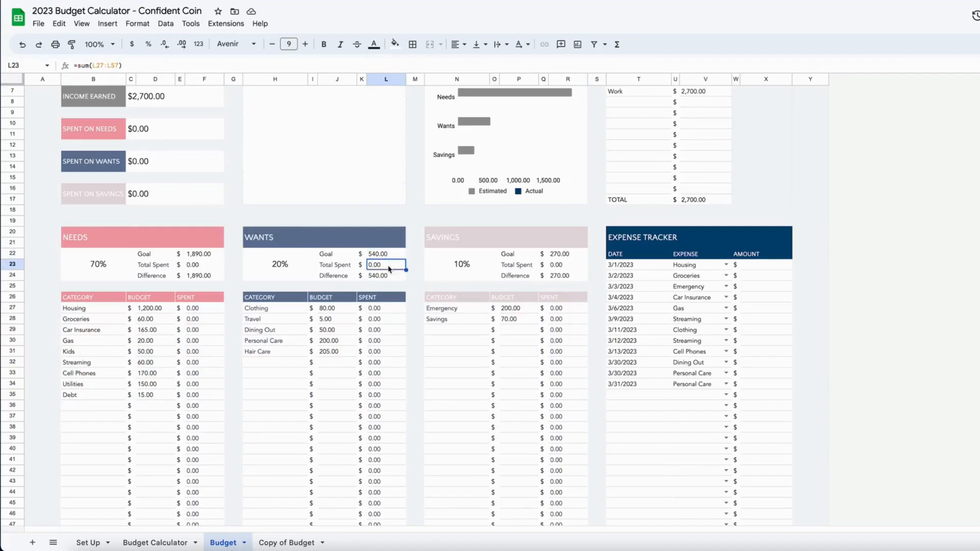
pyautogui.click(391, 278)
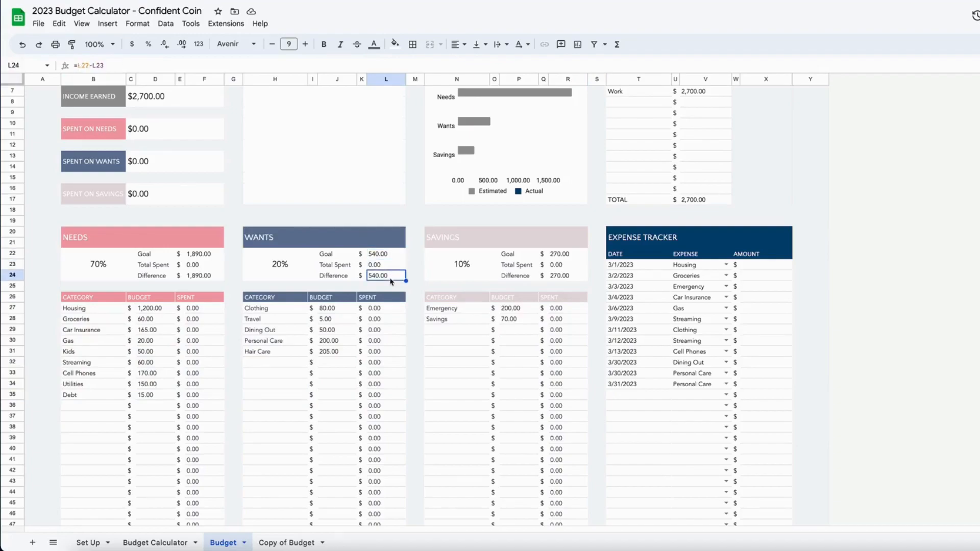
# Undo the month heading change and the clearing of the Expense Tracker amounts.
pyautogui.click(24, 46)
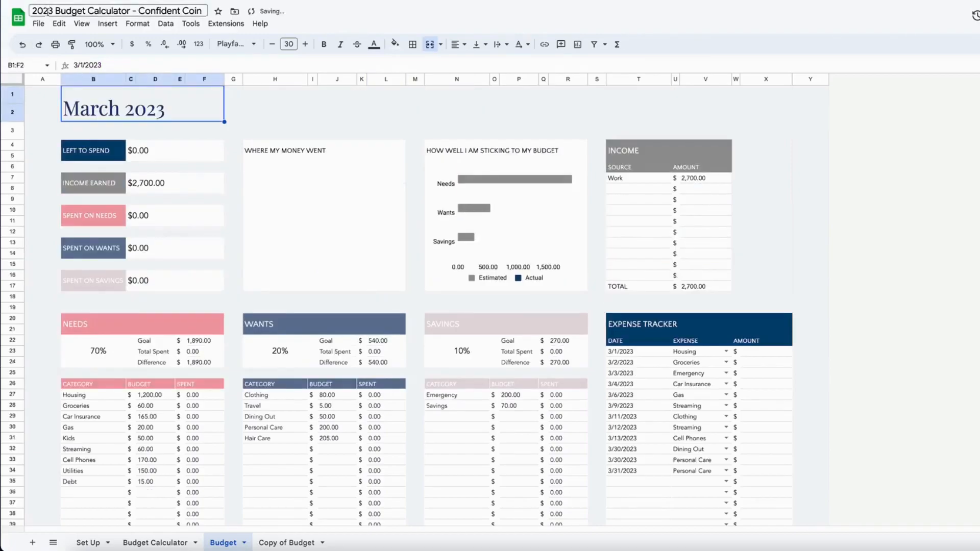
pyautogui.click(23, 45)
pyautogui.scroll(-2, 619, 330)
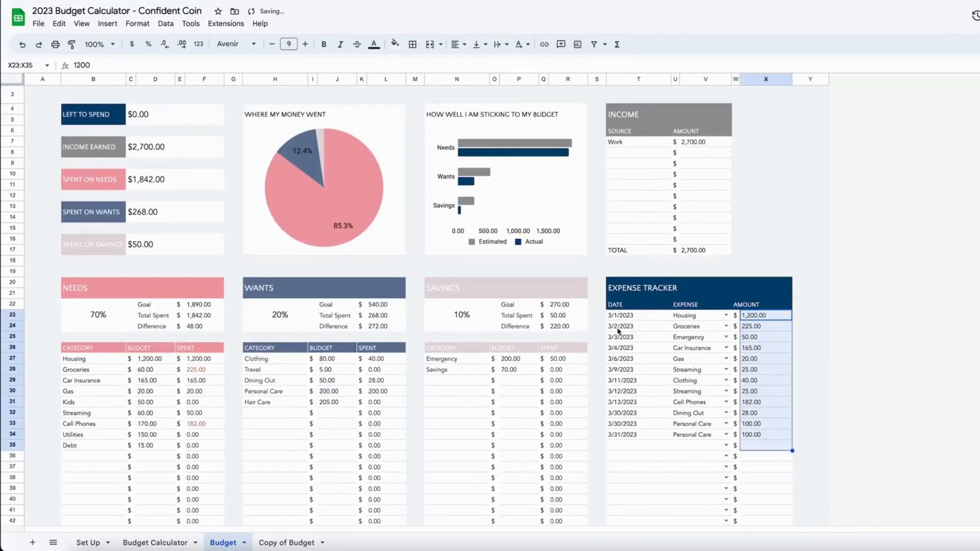
pyautogui.click(773, 302)
pyautogui.scroll(-1, 774, 306)
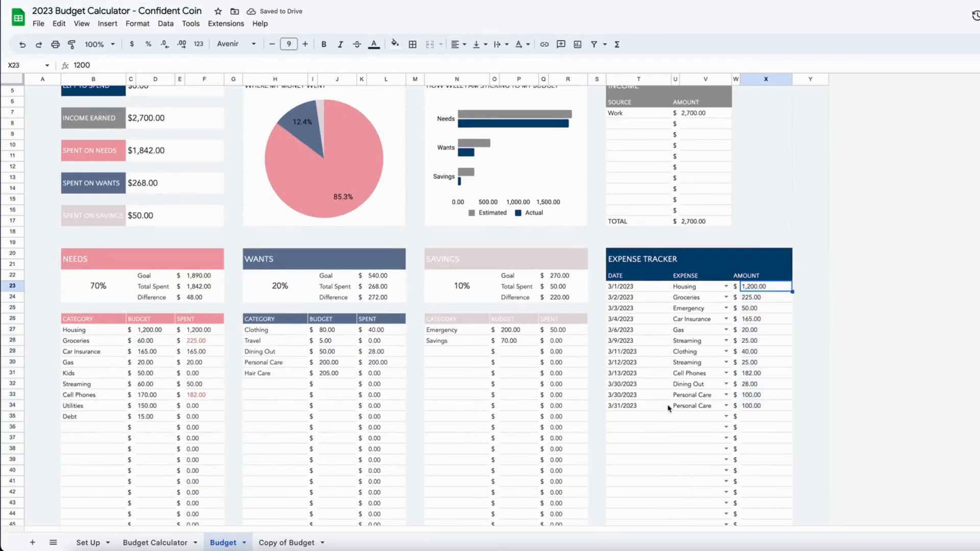
# Set the first Expense Tracker entry's date to 3/2/2023, and try Dining Out as its expense before returning it to Housing.
pyautogui.doubleClick(632, 286)
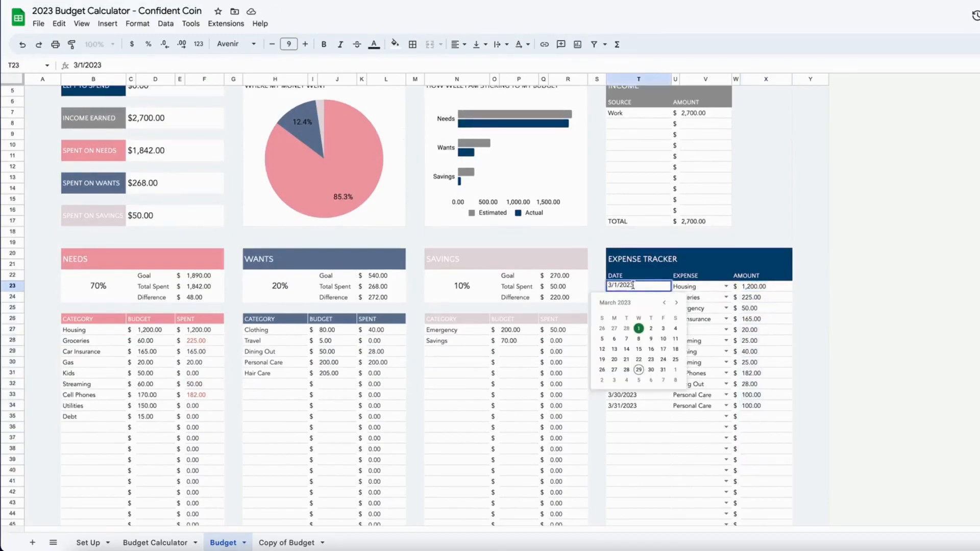
pyautogui.click(651, 329)
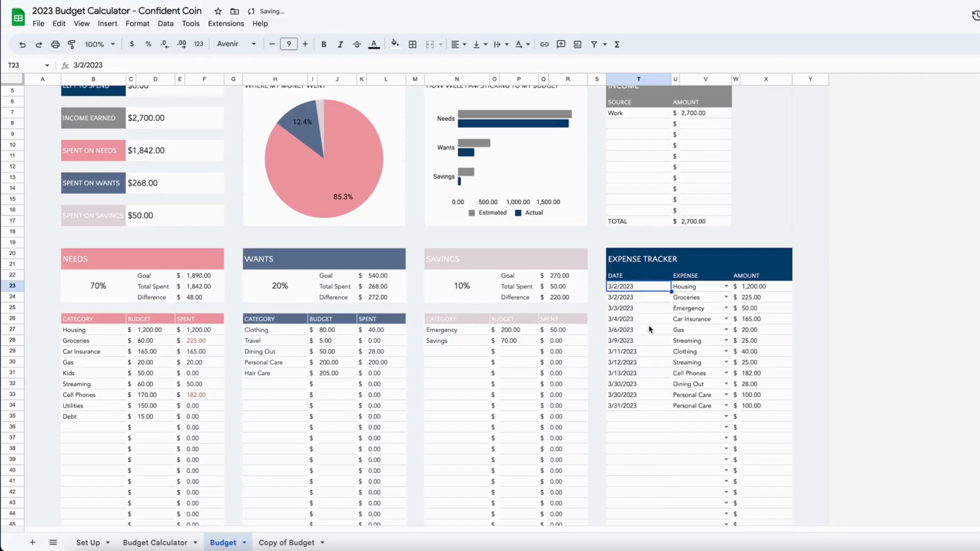
pyautogui.click(727, 288)
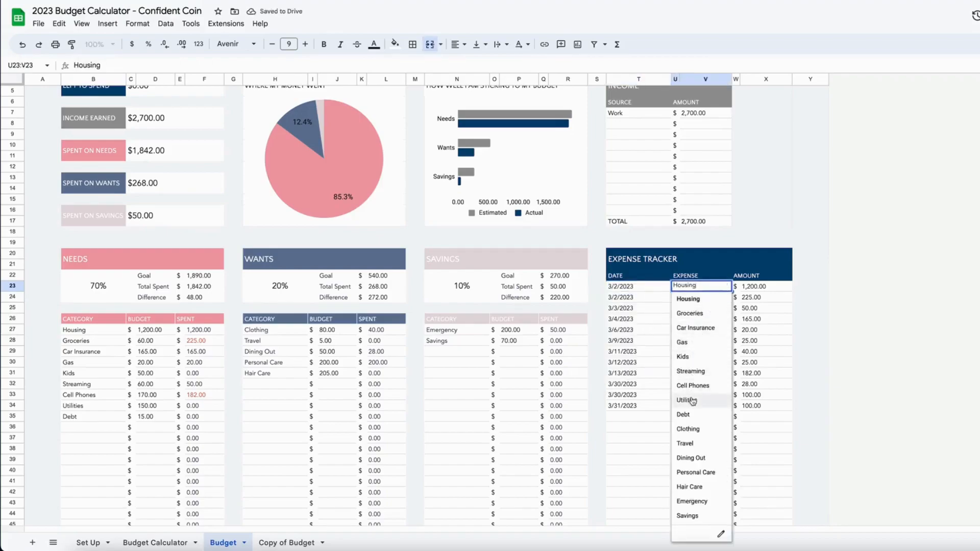
pyautogui.click(690, 458)
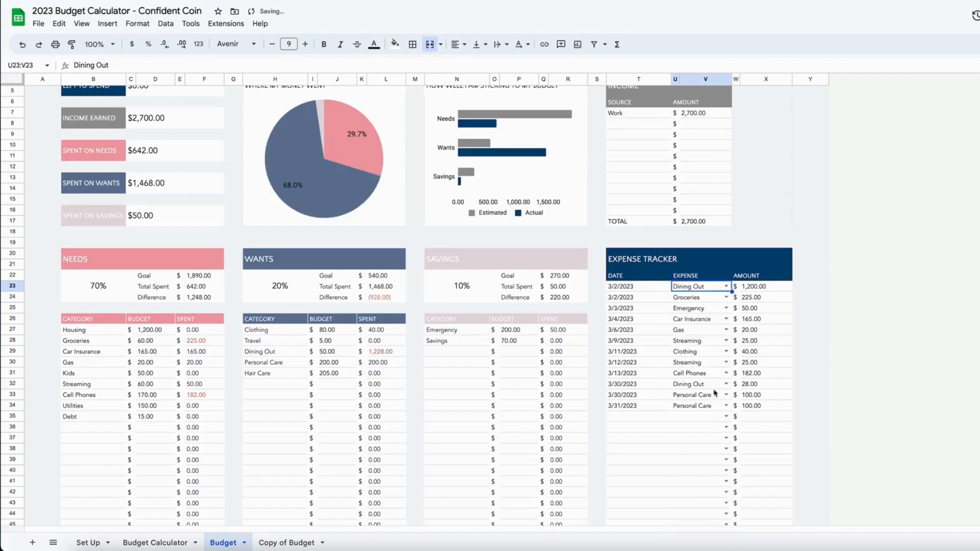
pyautogui.click(727, 288)
pyautogui.click(702, 300)
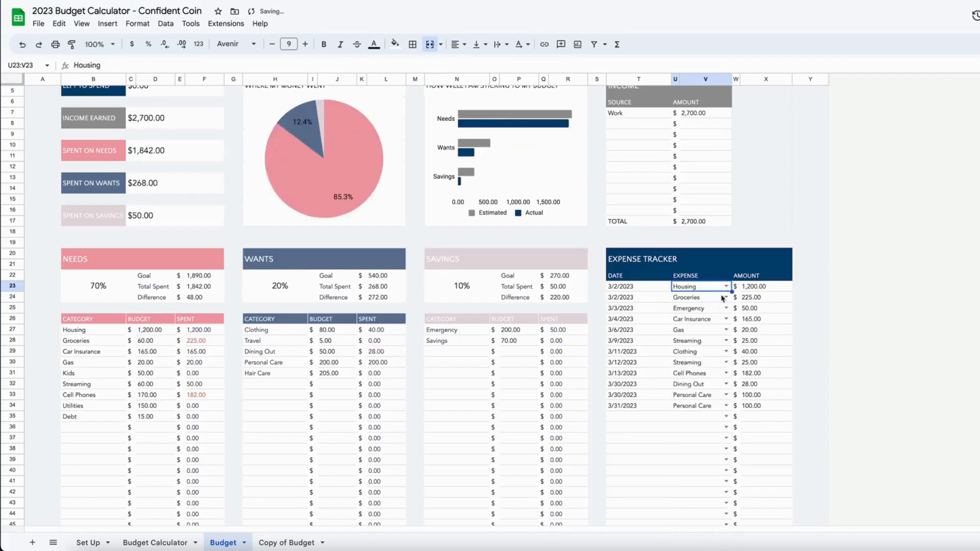
# Clear and re-enter the Housing amount as 1200 in the Expense Tracker, and check Housing's spent value in the Needs table.
pyautogui.click(759, 288)
pyautogui.write('1')
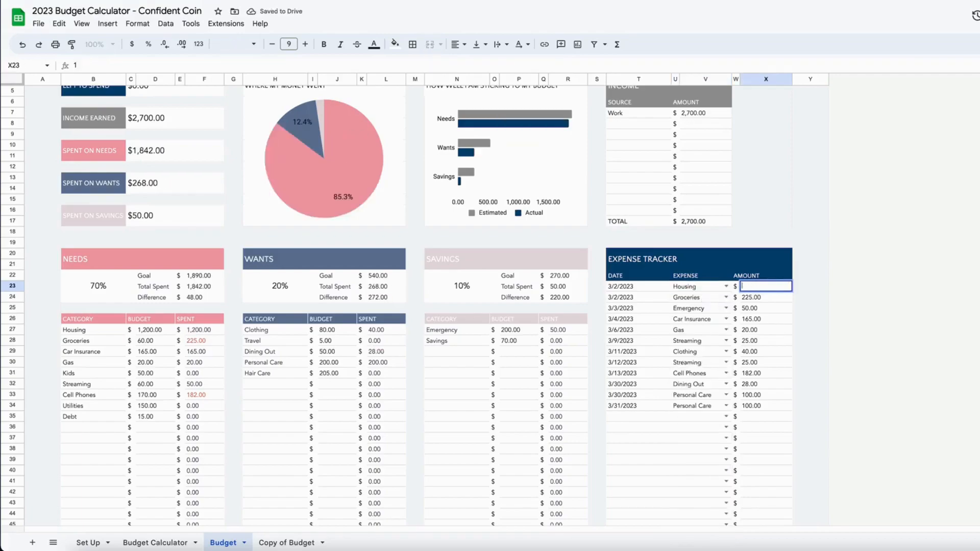
pyautogui.press('BackSpace')
pyautogui.press('Return')
pyautogui.click(780, 289)
pyautogui.write('1200')
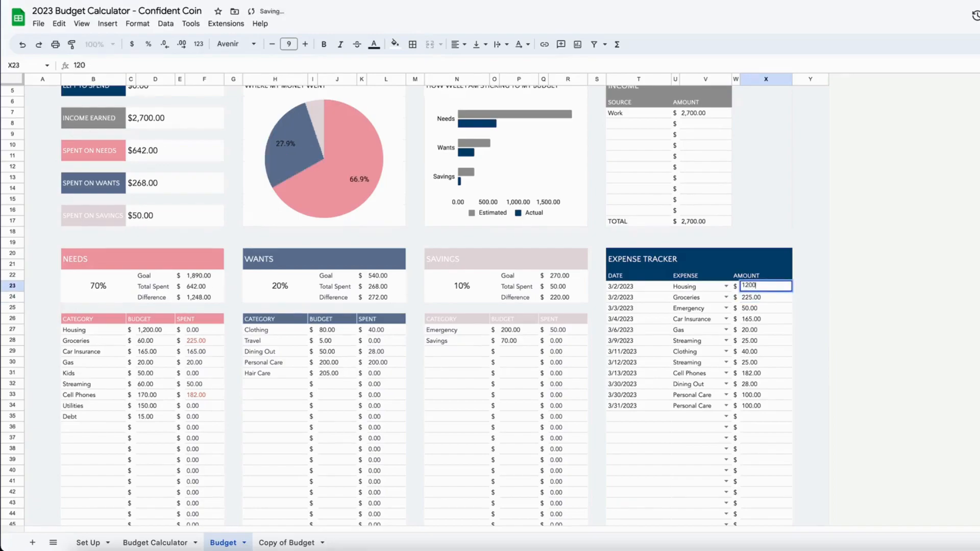
pyautogui.press('Return')
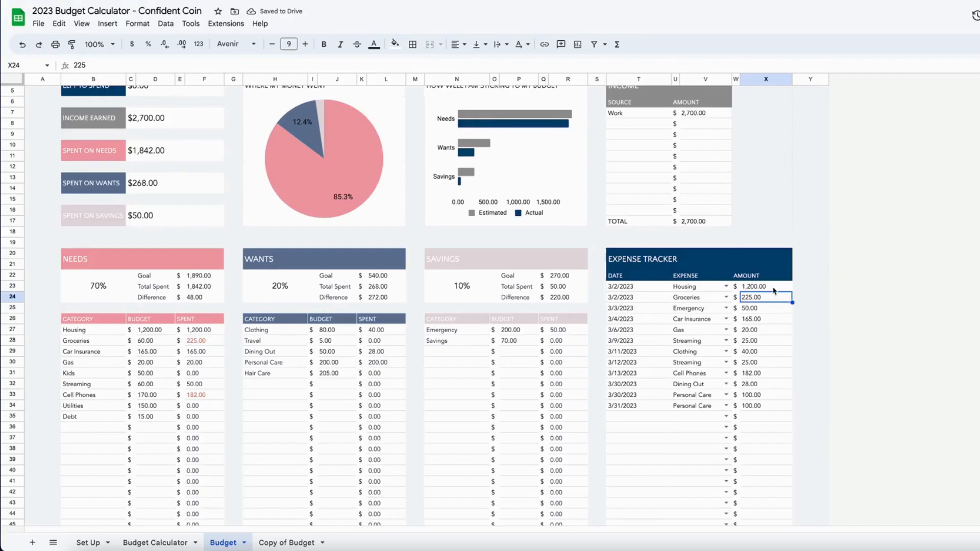
pyautogui.click(199, 329)
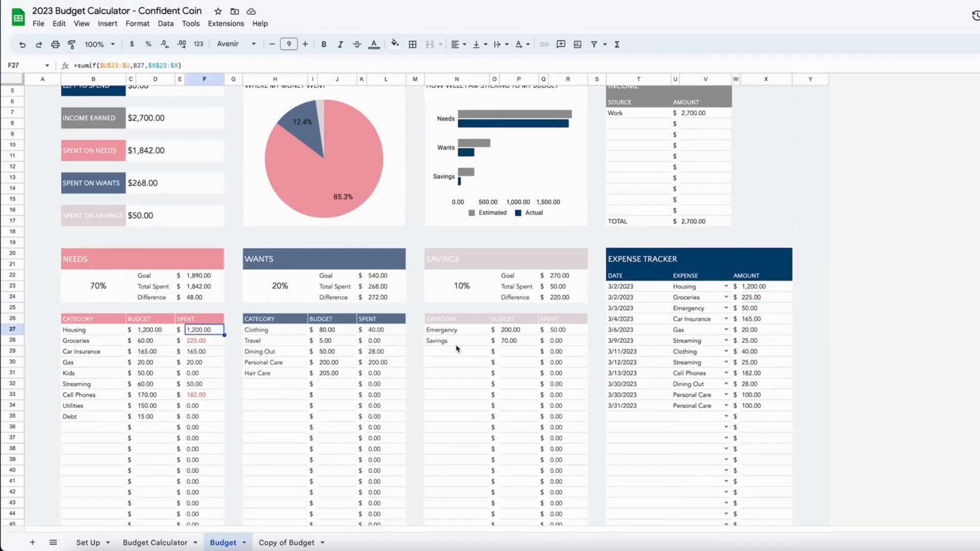
# Try 1500 as the Housing amount in the Expense Tracker, check Housing's spent value in Needs, and return the amount to 1200.
pyautogui.click(767, 288)
pyautogui.write('1500')
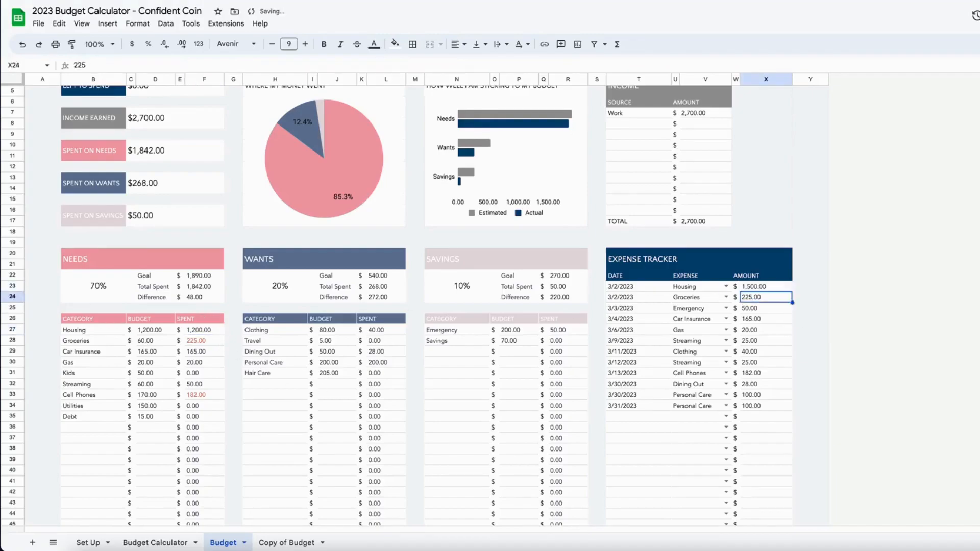
pyautogui.press('Return')
pyautogui.click(199, 330)
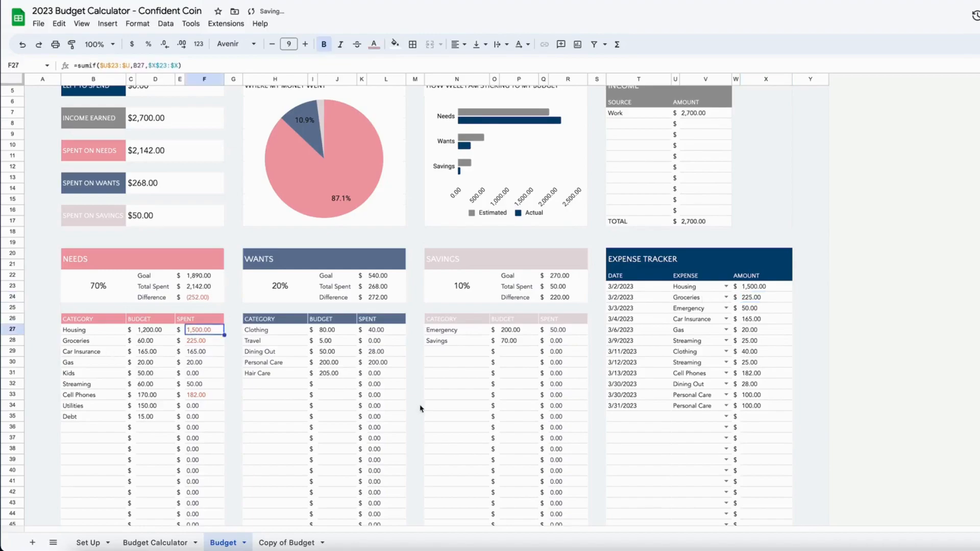
pyautogui.click(755, 287)
pyautogui.write('1200')
pyautogui.press('Return')
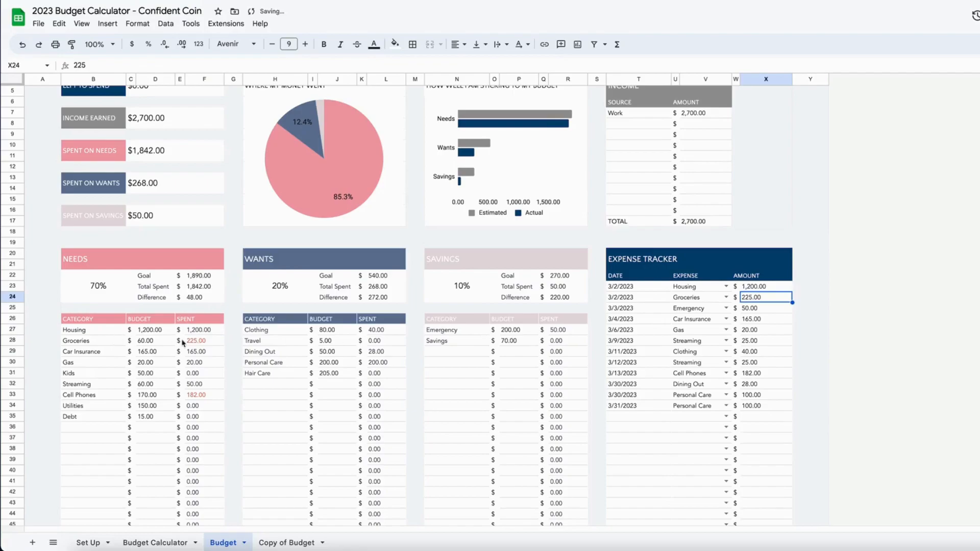
# Compare the budget and spent amounts in the Needs table and review the entries in the Expense Tracker.
pyautogui.click(205, 345)
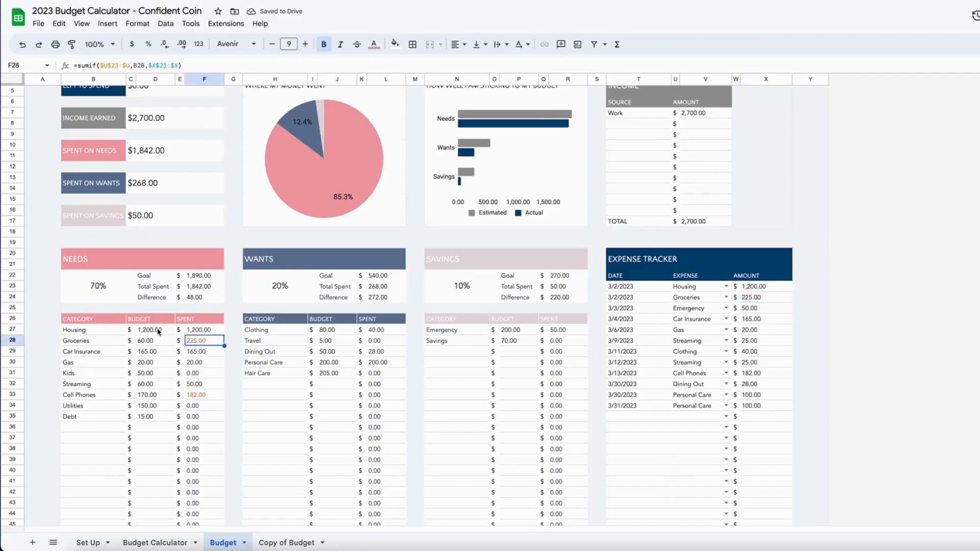
pyautogui.moveTo(162, 330); pyautogui.dragTo(160, 394)
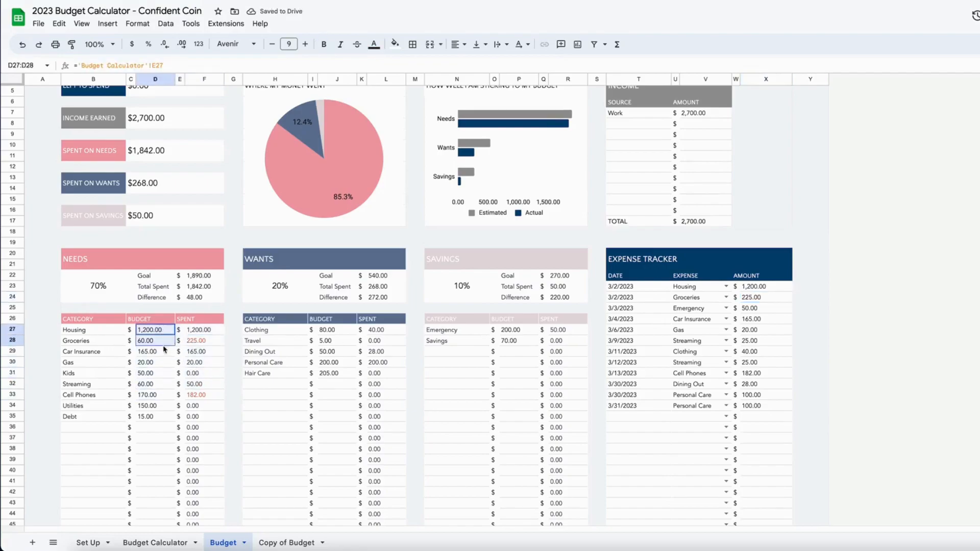
pyautogui.moveTo(204, 330); pyautogui.dragTo(212, 421)
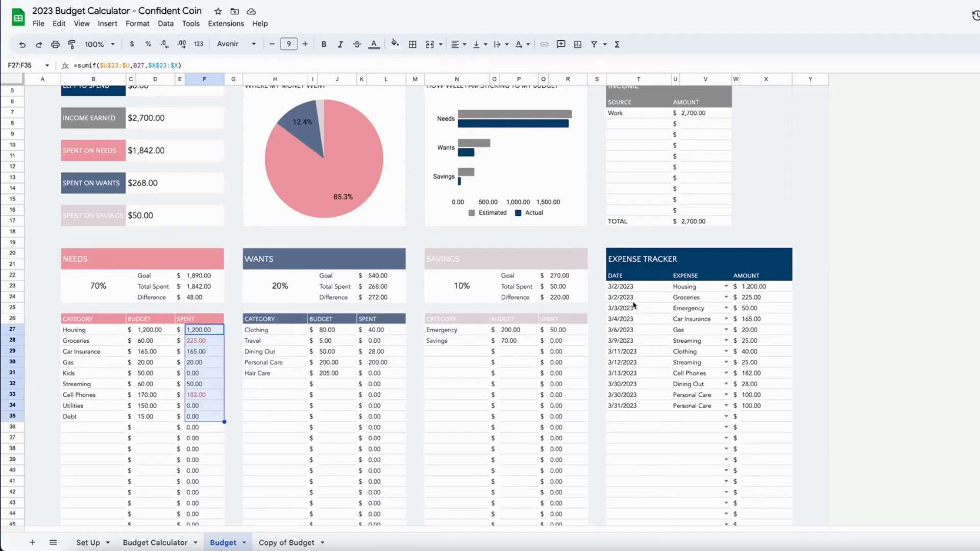
pyautogui.moveTo(629, 292); pyautogui.dragTo(762, 499)
pyautogui.click(784, 421)
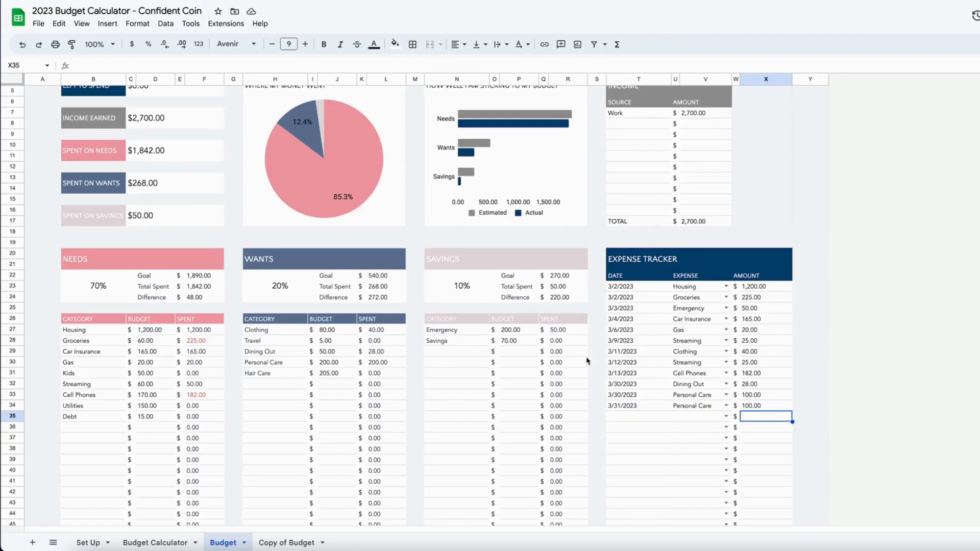
# Try 200 as the Emergency spent amount in the Savings table, and undo the entry.
pyautogui.click(569, 335)
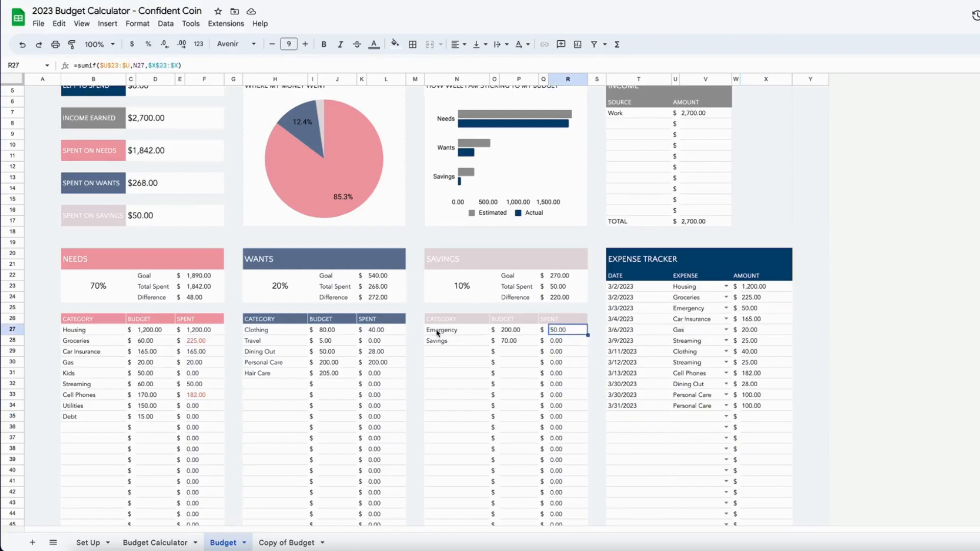
pyautogui.click(437, 333)
pyautogui.click(574, 334)
pyautogui.write('200')
pyautogui.press('Return')
pyautogui.hotkey('ctrl', 'z')
# Examine the goal, total spent and difference values in the Savings section.
pyautogui.click(569, 276)
pyautogui.moveTo(569, 280); pyautogui.dragTo(569, 299)
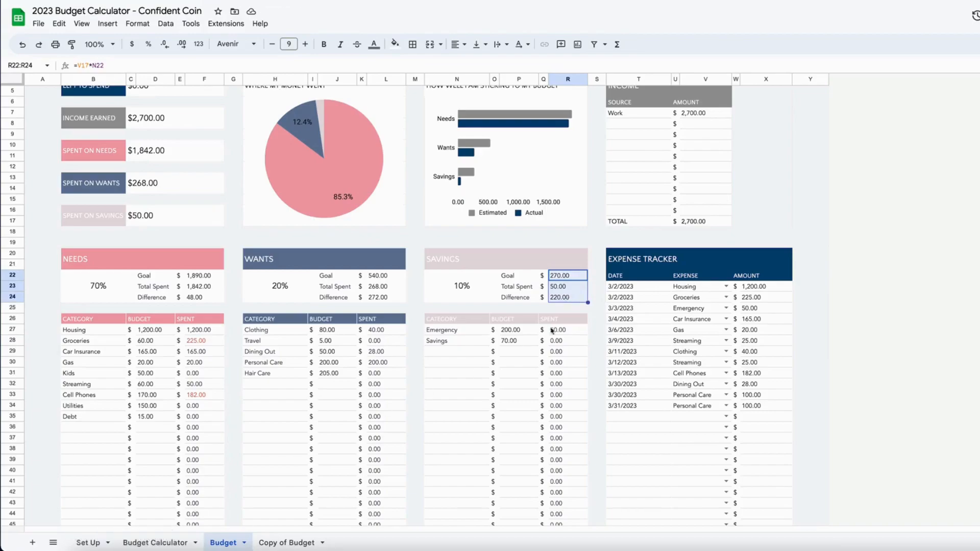
pyautogui.click(576, 280)
pyautogui.click(571, 290)
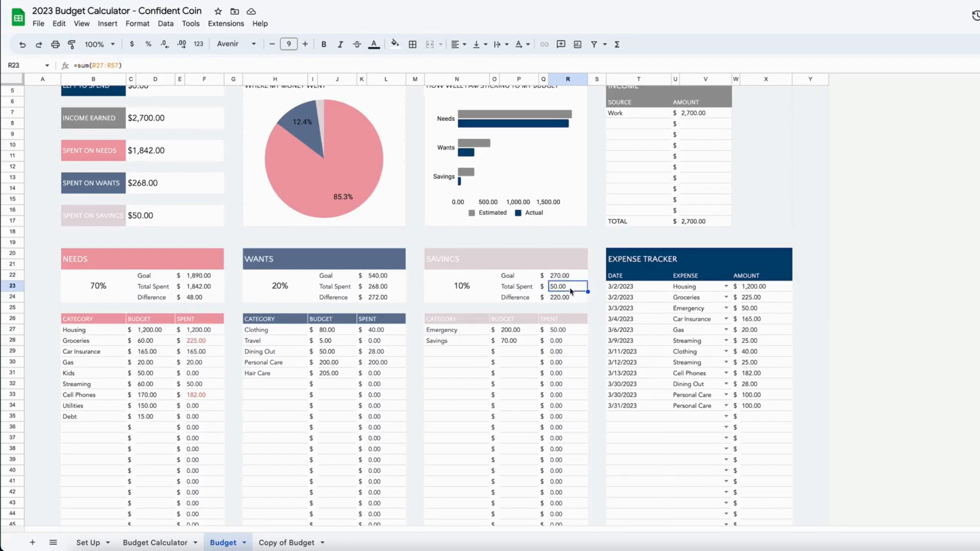
pyautogui.click(574, 299)
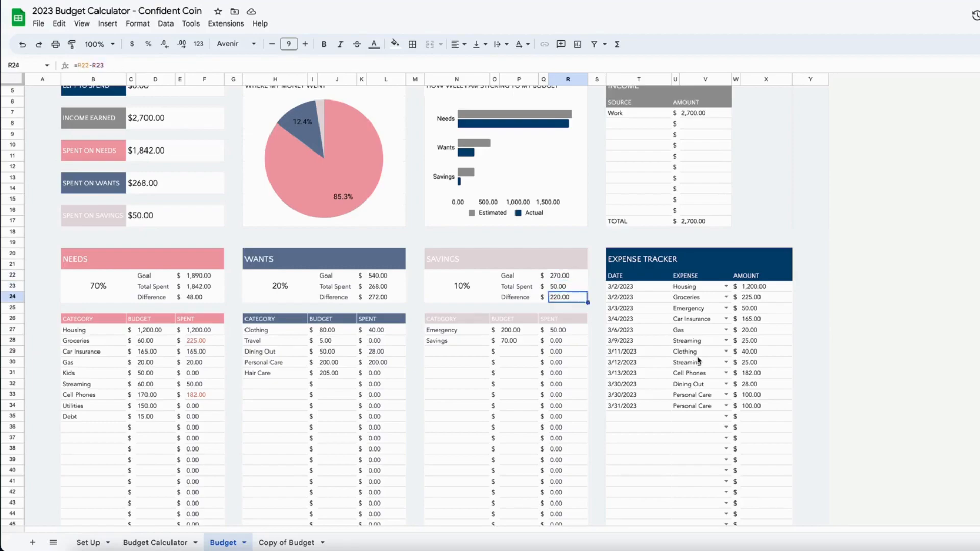
# Add an Expense Tracker entry below the last one, dated 3/8/2023, with Savings as the expense and an amount of 70.
pyautogui.doubleClick(634, 416)
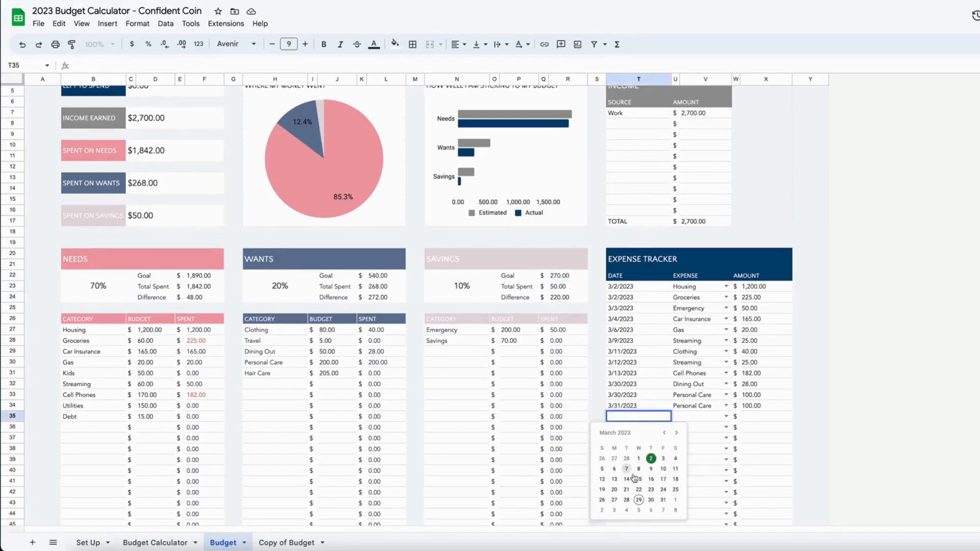
pyautogui.click(639, 469)
pyautogui.click(726, 417)
pyautogui.scroll(-1, 707, 477)
pyautogui.scroll(-3, 707, 477)
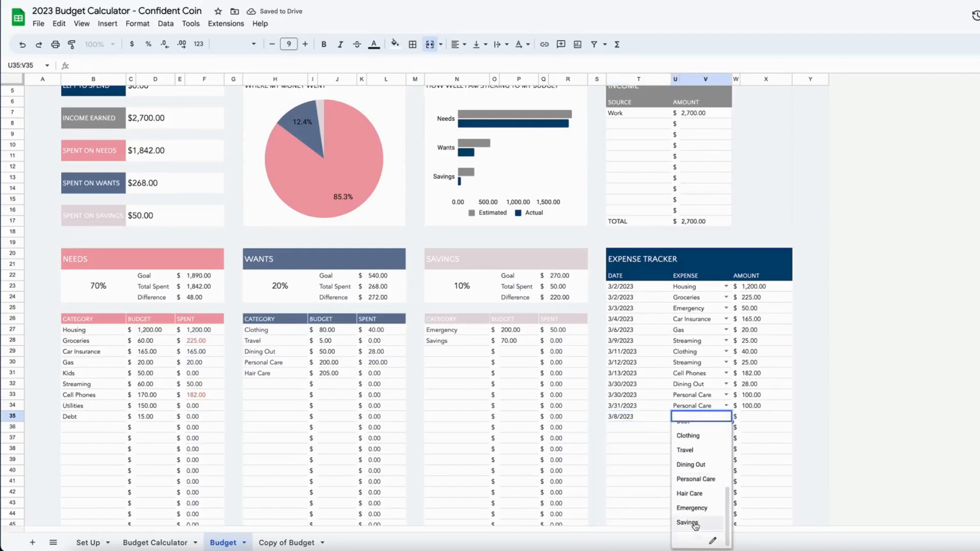
pyautogui.scroll(4, 703, 427)
pyautogui.write('savings')
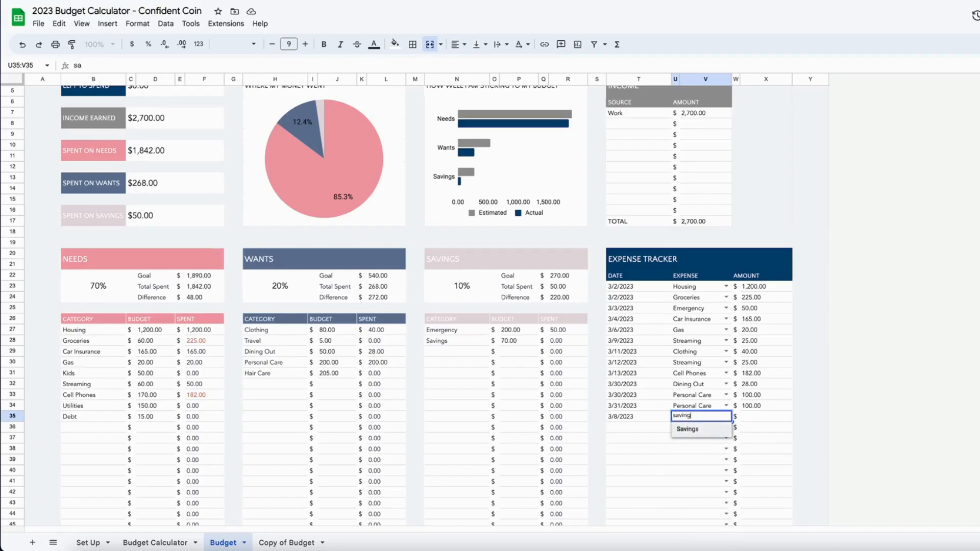
pyautogui.click(699, 437)
pyautogui.click(751, 419)
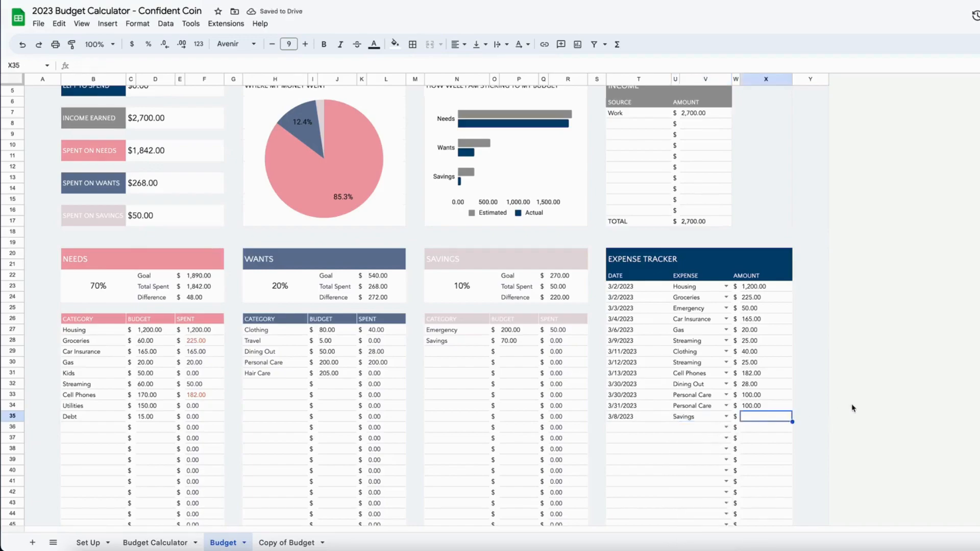
pyautogui.write('70')
pyautogui.press('Return')
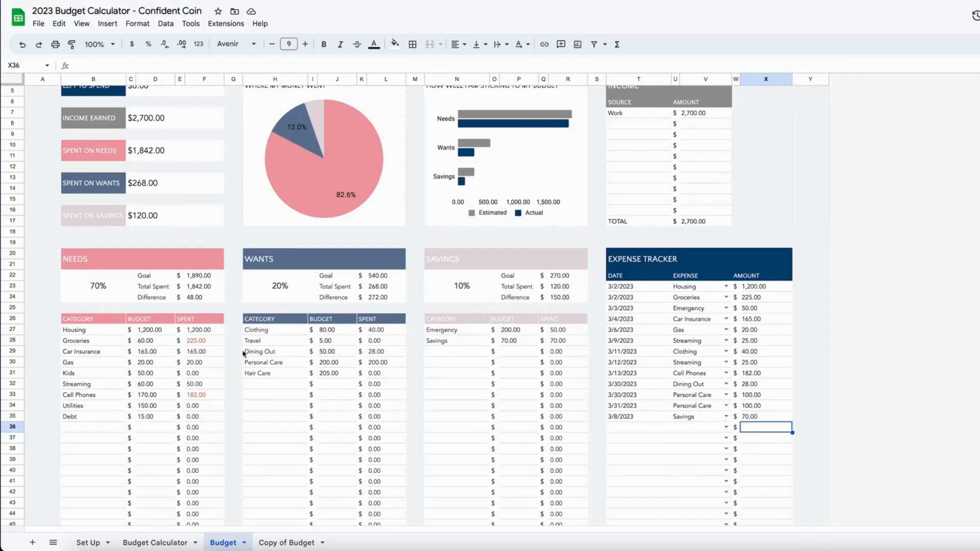
# Examine the left-to-spend amount, the Where My Money Went chart, and the percentages and differences of Needs, Wants and Savings.
pyautogui.scroll(2, 357, 362)
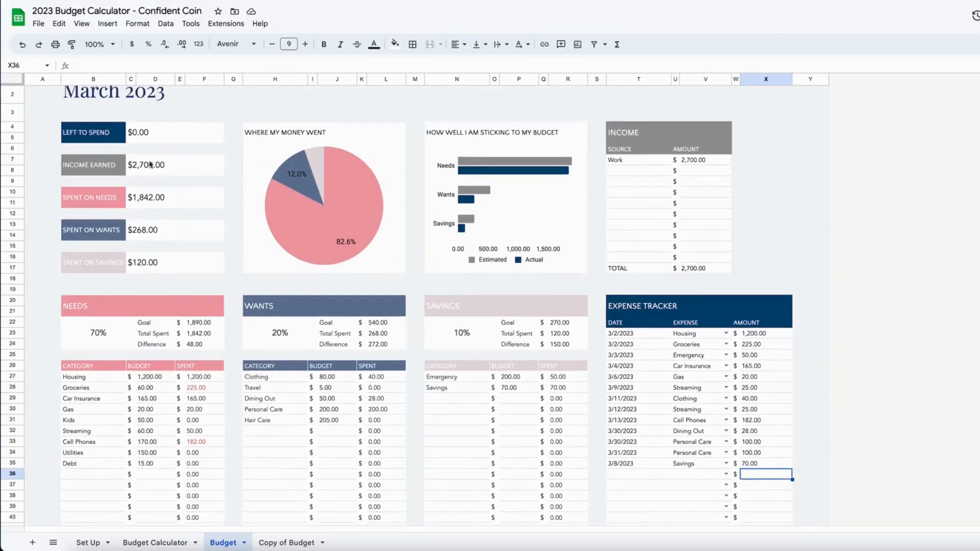
pyautogui.moveTo(174, 134)
pyautogui.mouseDown()
pyautogui.moveTo(174, 266)
pyautogui.moveTo(165, 137)
pyautogui.mouseUp()
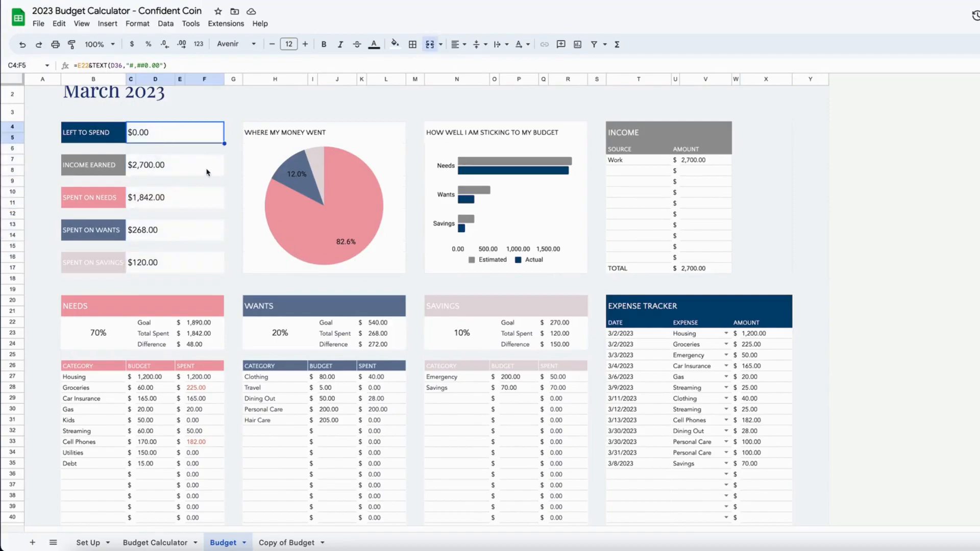
pyautogui.click(281, 150)
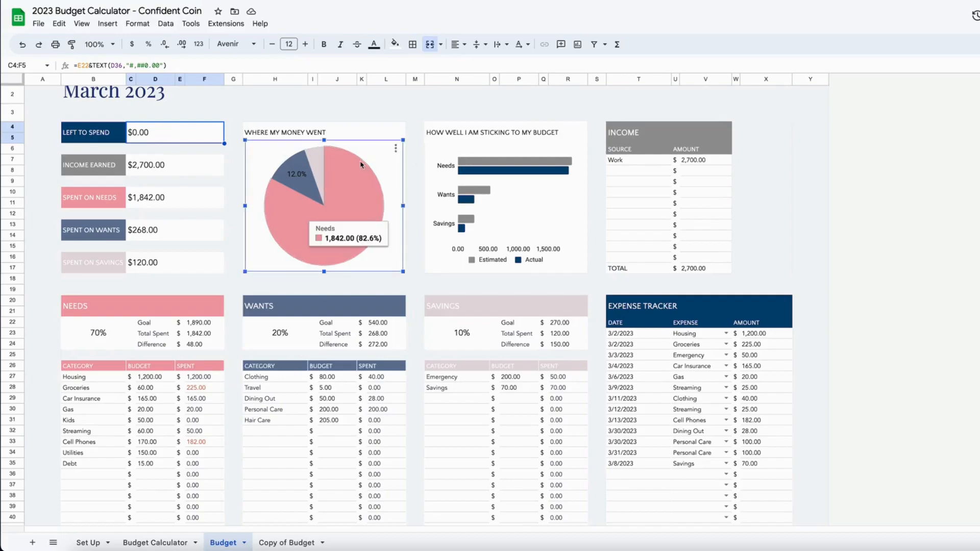
pyautogui.moveTo(350, 192)
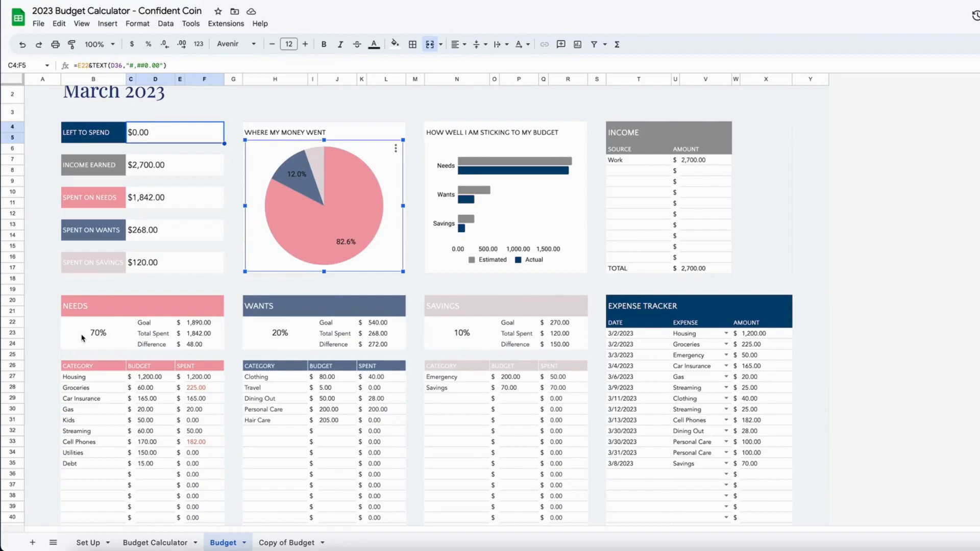
pyautogui.click(254, 337)
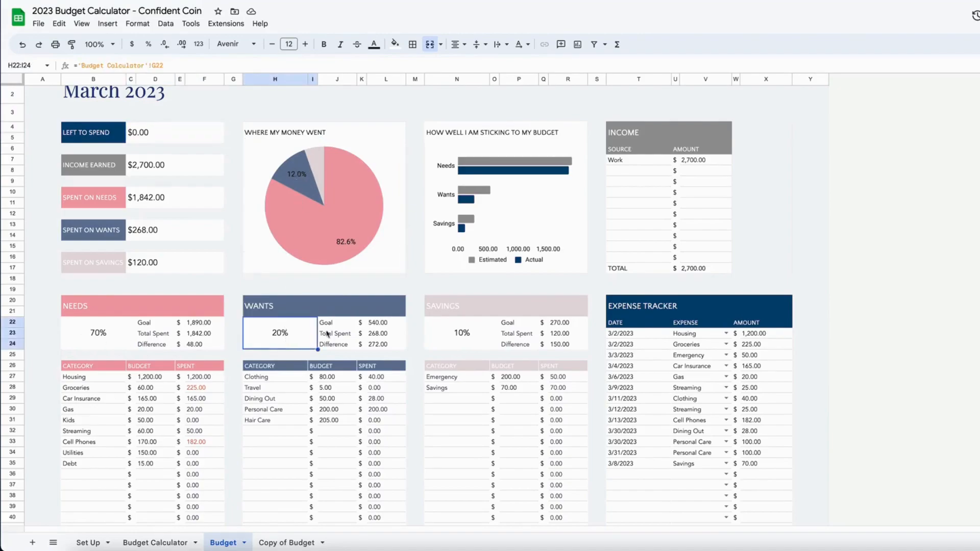
pyautogui.click(466, 335)
pyautogui.click(319, 165)
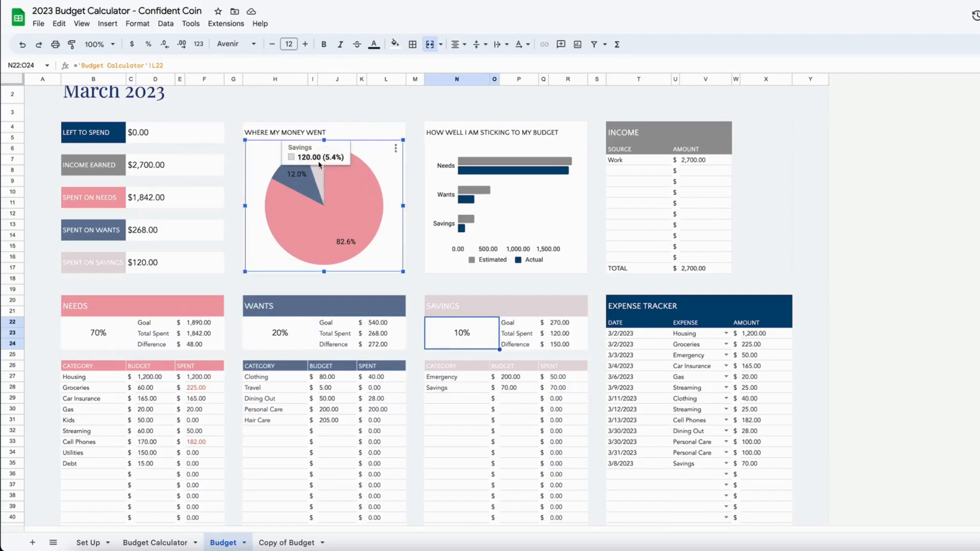
pyautogui.moveTo(562, 344); pyautogui.dragTo(289, 353)
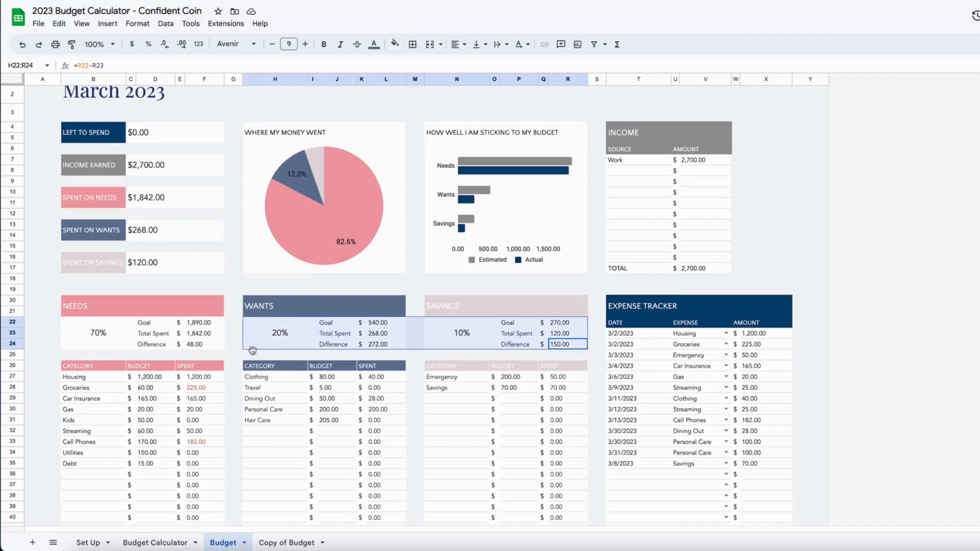
pyautogui.click(154, 344)
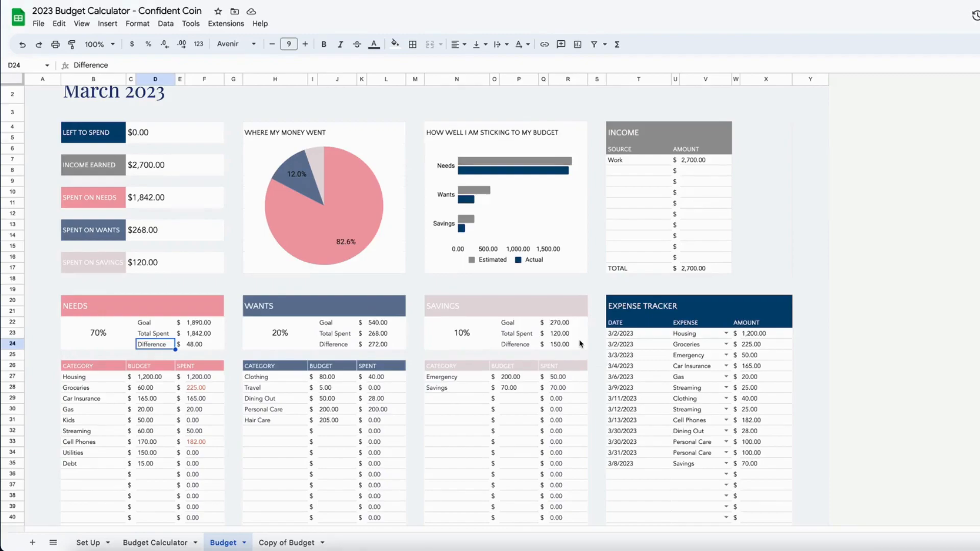
# Compare the estimated and actual bars in the How Well I Am Sticking To My Budget chart.
pyautogui.click(529, 137)
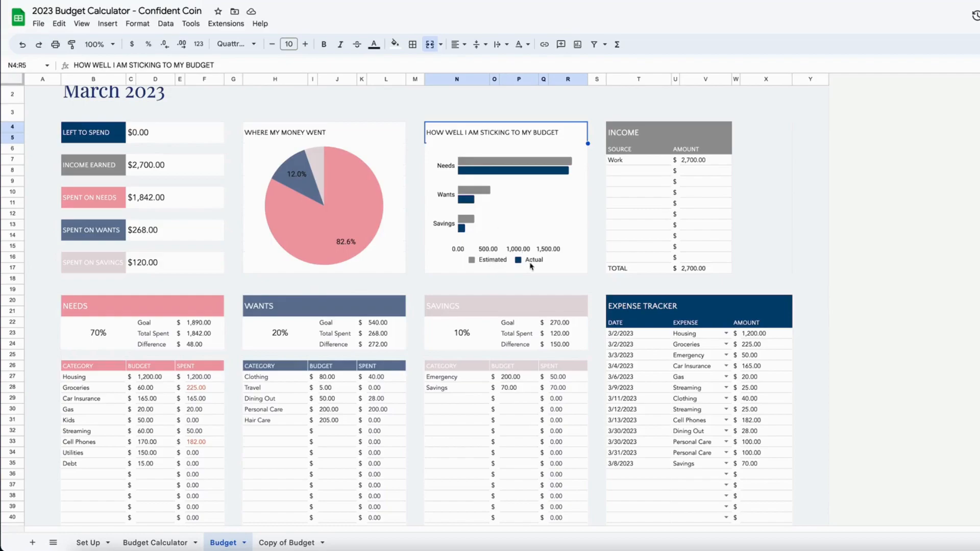
pyautogui.click(488, 162)
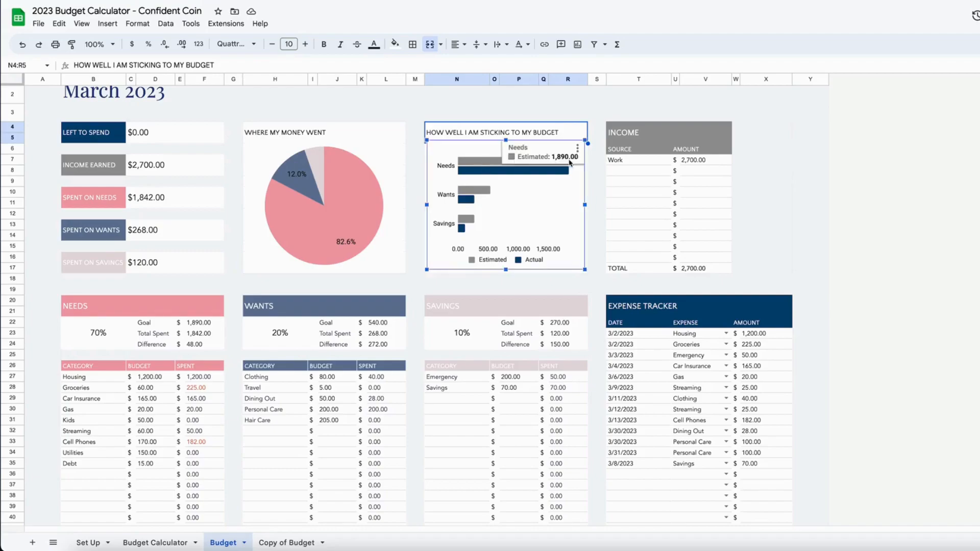
pyautogui.moveTo(479, 179)
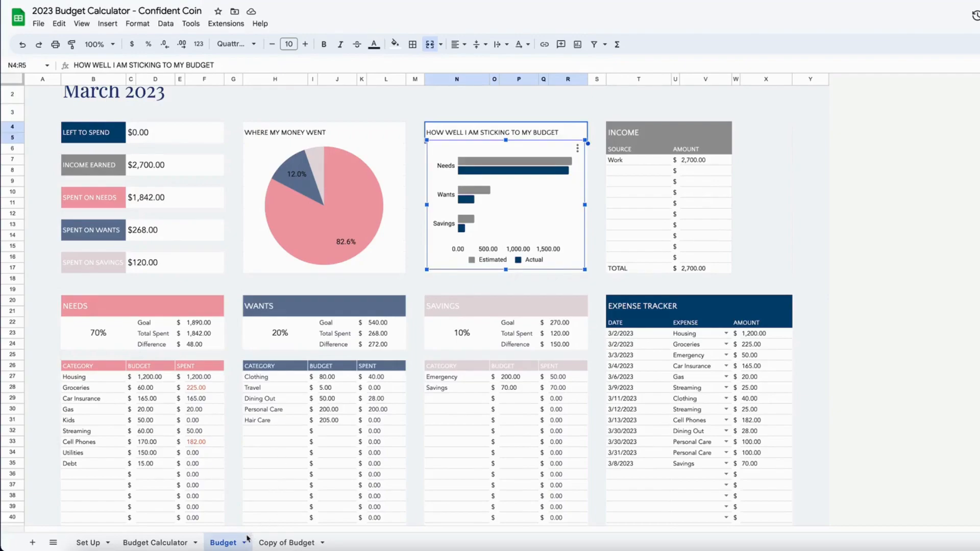
# Delete the April 2023 Copy of Budget sheet and make a fresh duplicate of the March 2023 Budget sheet.
pyautogui.click(302, 545)
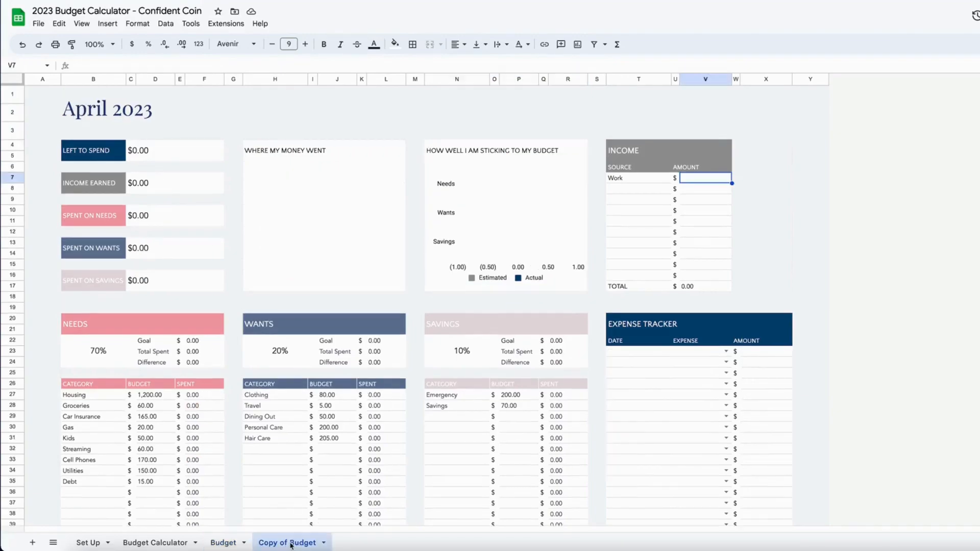
pyautogui.rightClick(302, 547)
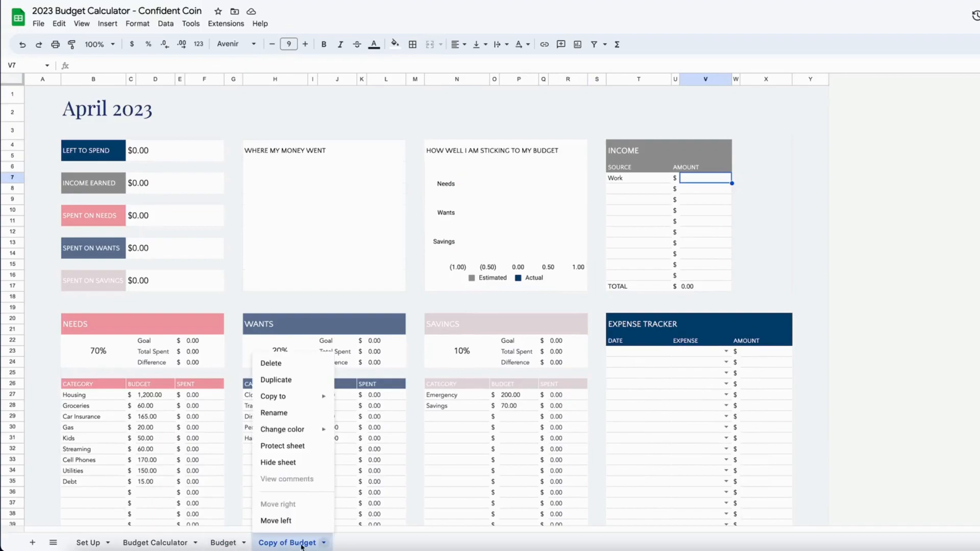
pyautogui.click(286, 363)
pyautogui.click(689, 298)
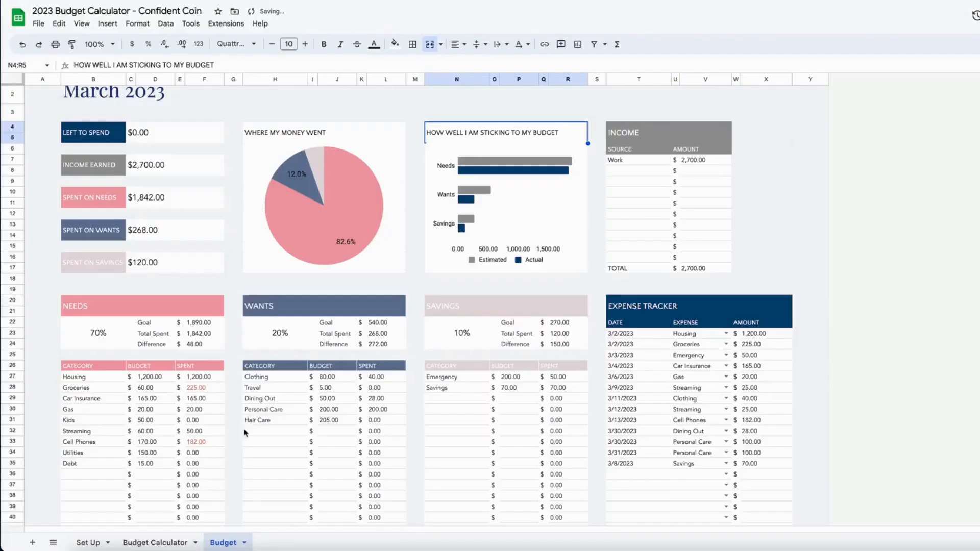
pyautogui.rightClick(222, 545)
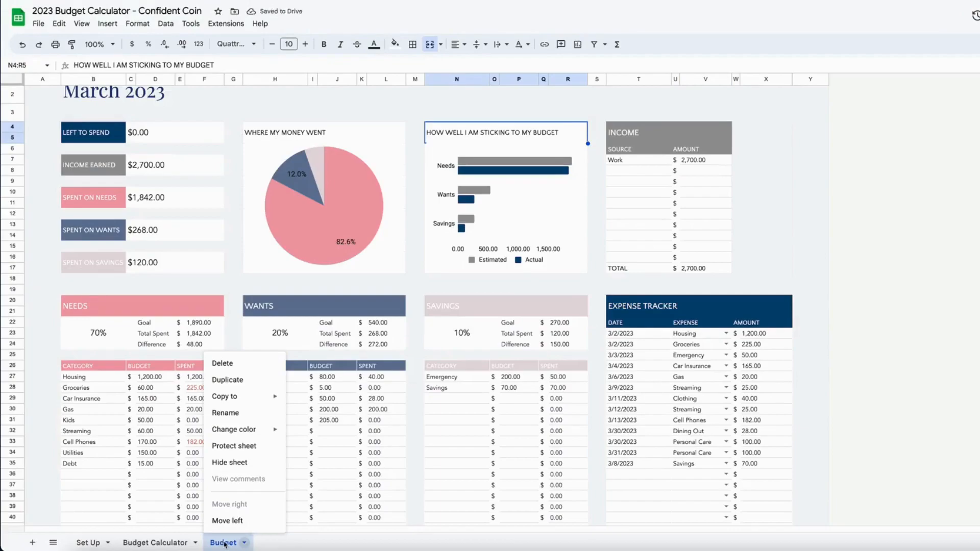
pyautogui.click(256, 380)
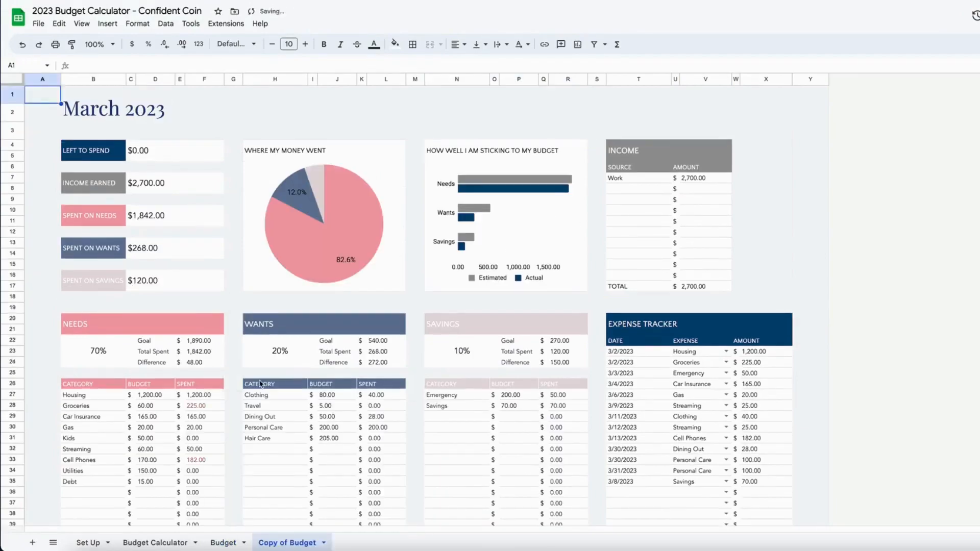
# Rename the Budget sheet as March 1.
pyautogui.click(223, 544)
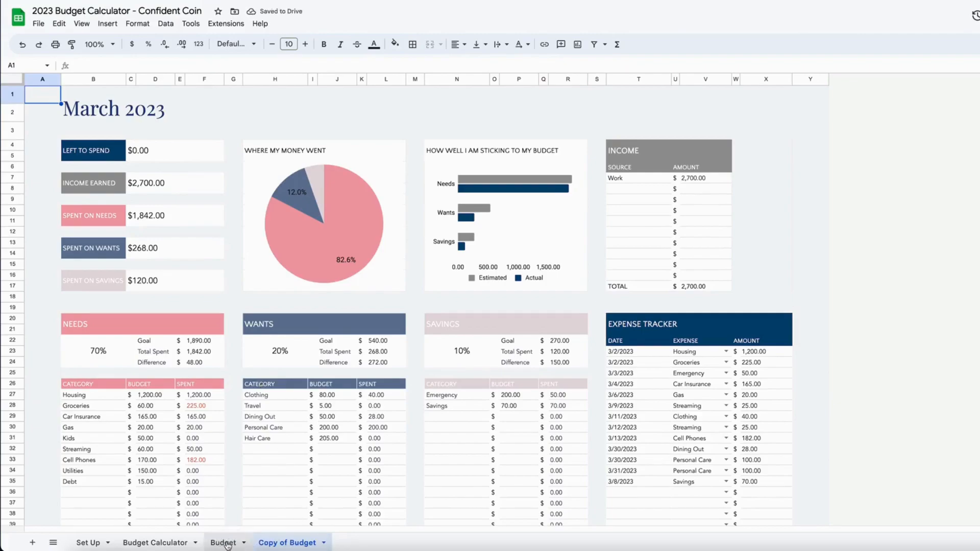
pyautogui.rightClick(227, 545)
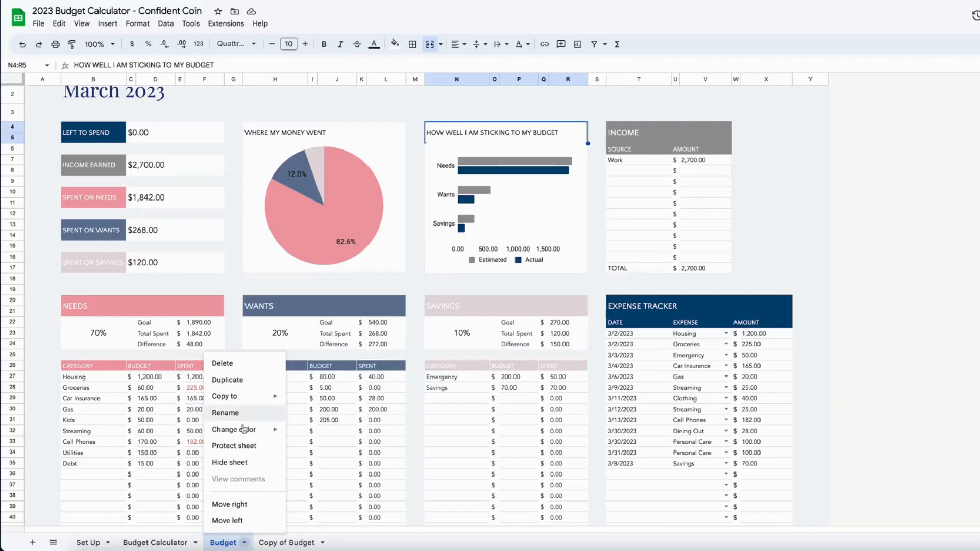
pyautogui.click(281, 545)
pyautogui.rightClick(228, 545)
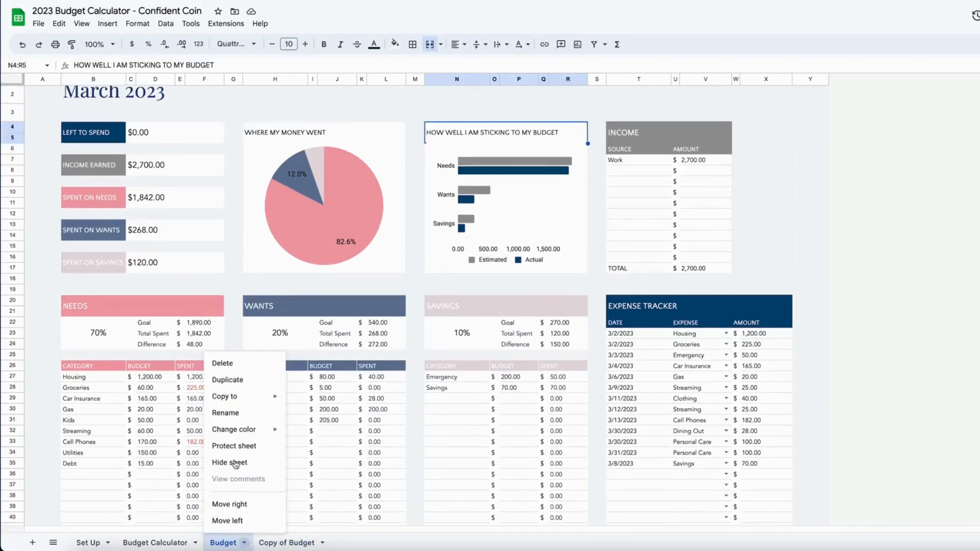
pyautogui.click(237, 416)
pyautogui.write('March 1')
pyautogui.press('Return')
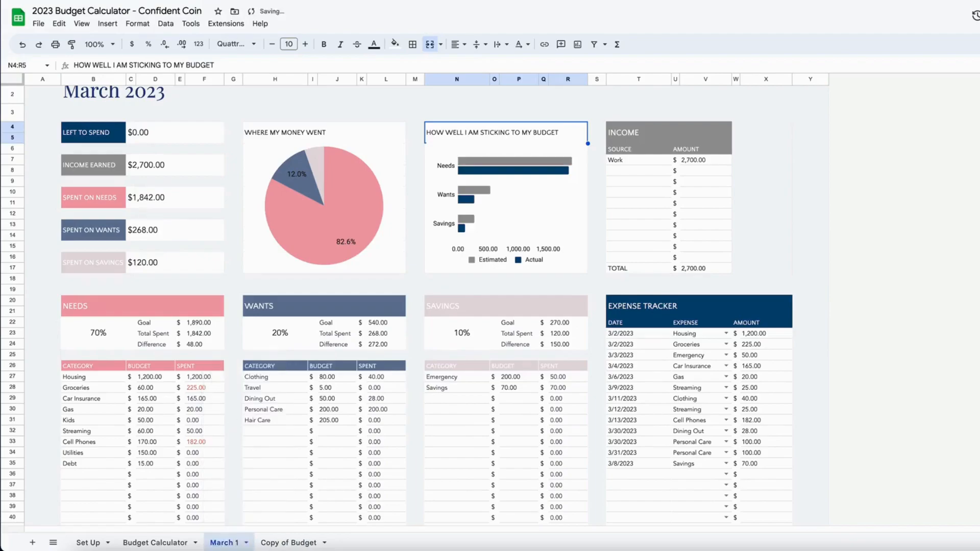
# Rename the Copy of Budget sheet as March 2.
pyautogui.doubleClick(289, 543)
pyautogui.write('March 2')
pyautogui.press('Return')
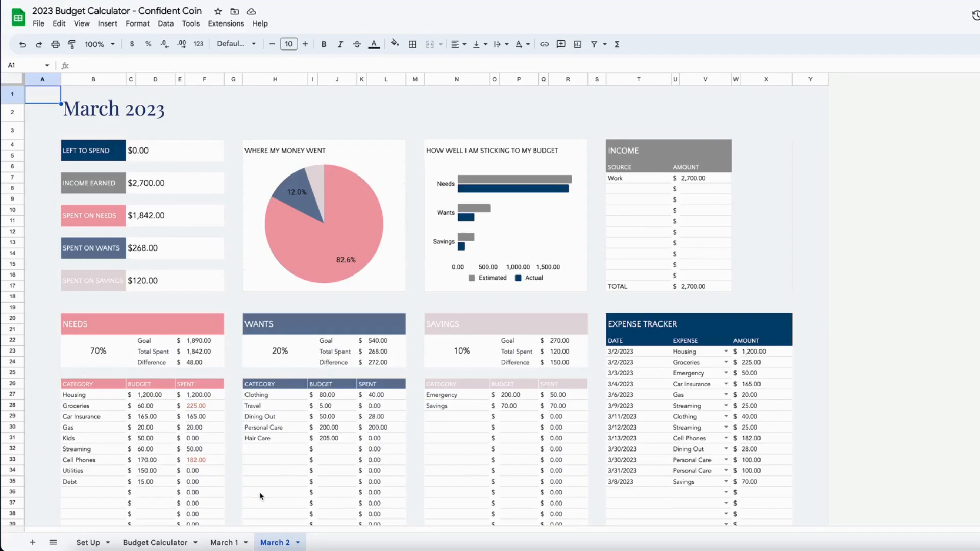
# Compare the Wants budget and spent amounts on the March 1 sheet with the planned budget on the Budget Calculator sheet.
pyautogui.scroll(-1, 263, 529)
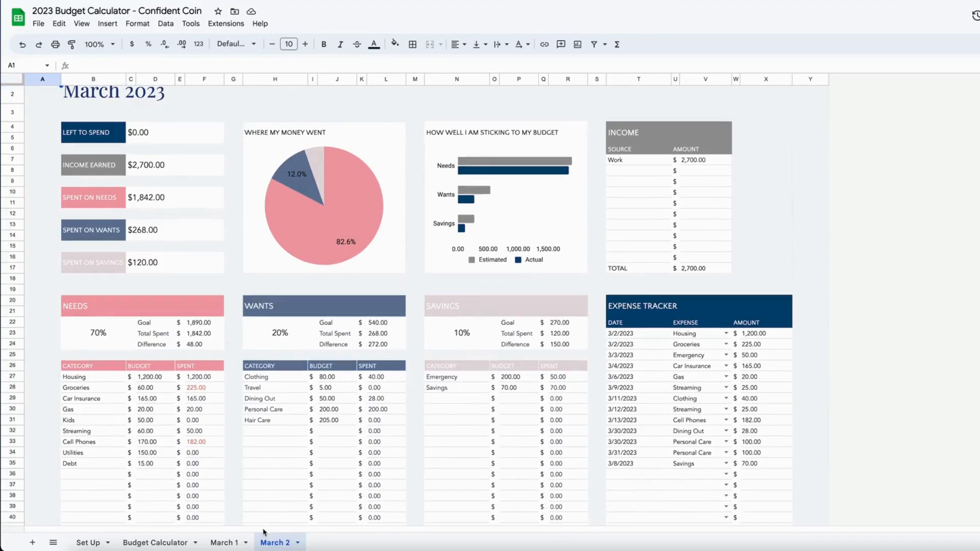
pyautogui.click(167, 545)
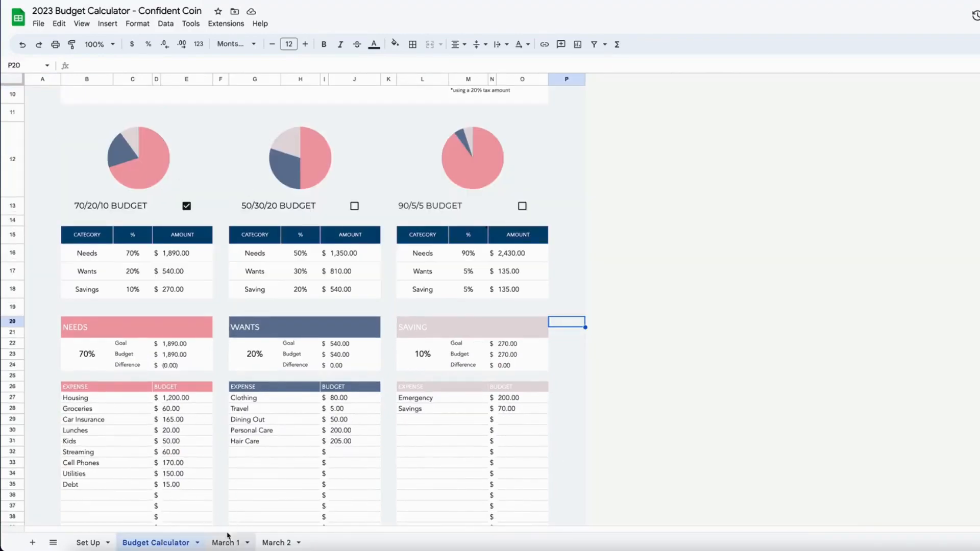
pyautogui.click(225, 543)
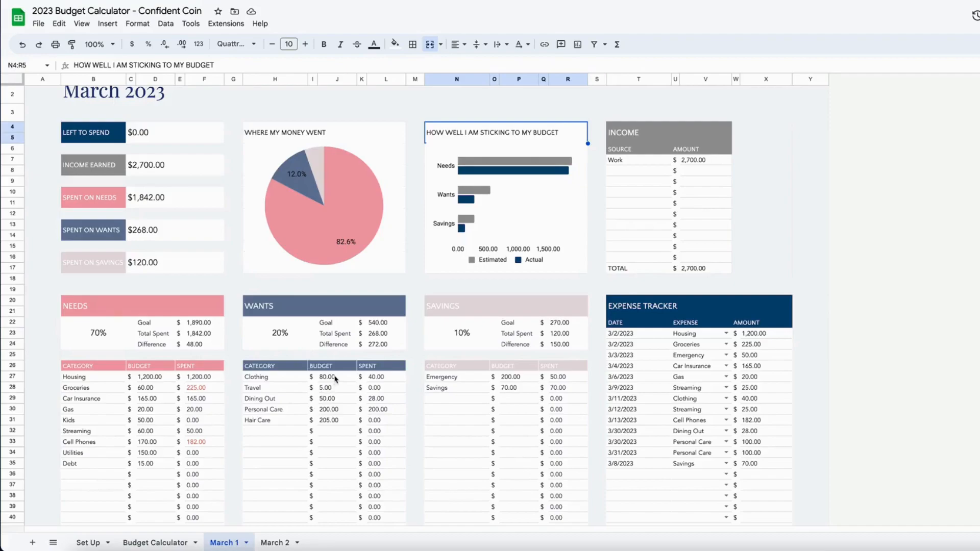
pyautogui.moveTo(335, 378); pyautogui.dragTo(334, 435)
pyautogui.moveTo(399, 378); pyautogui.dragTo(403, 442)
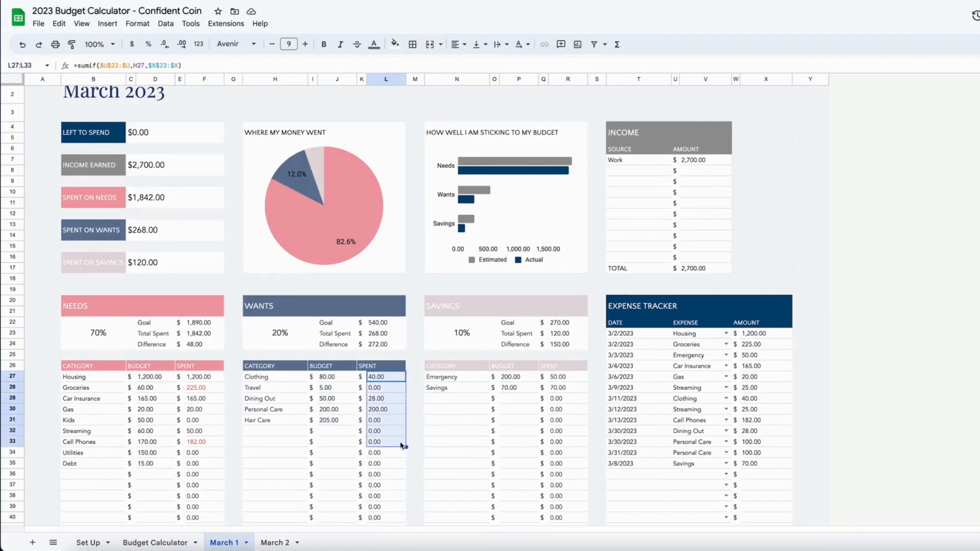
pyautogui.click(146, 543)
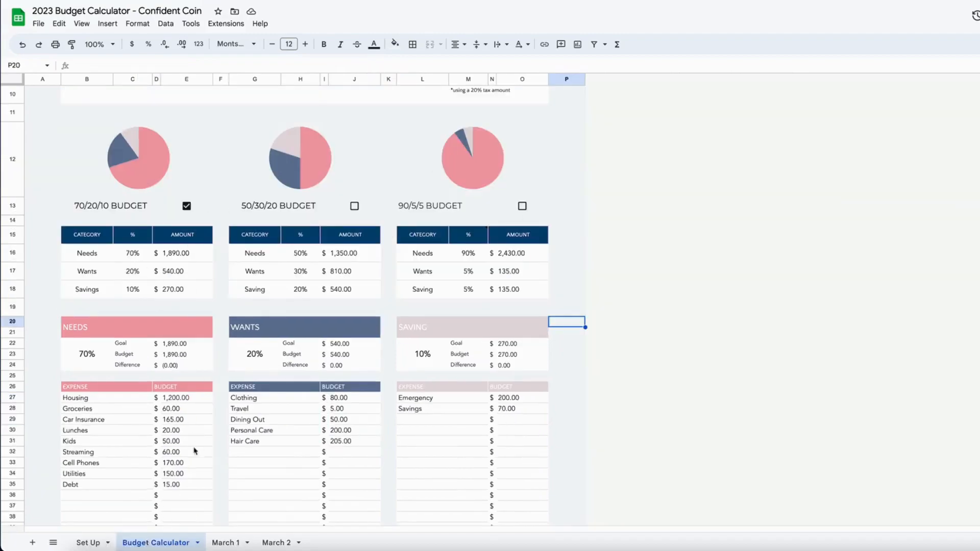
pyautogui.scroll(3, 236, 406)
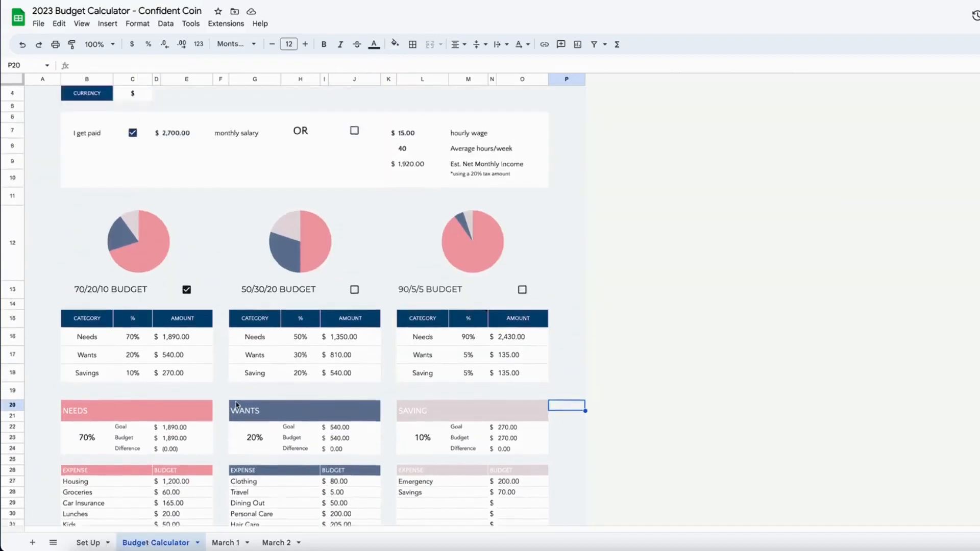
pyautogui.click(38, 24)
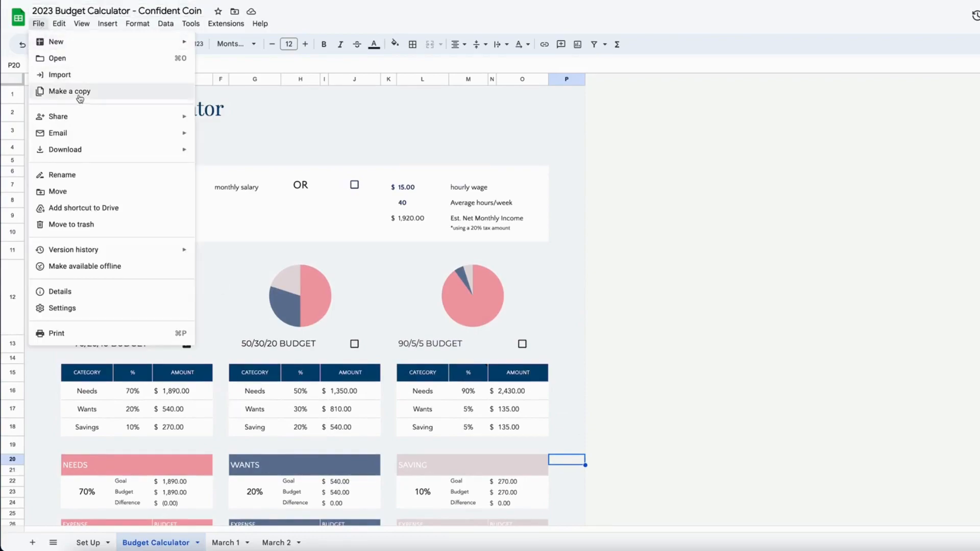
pyautogui.click(119, 96)
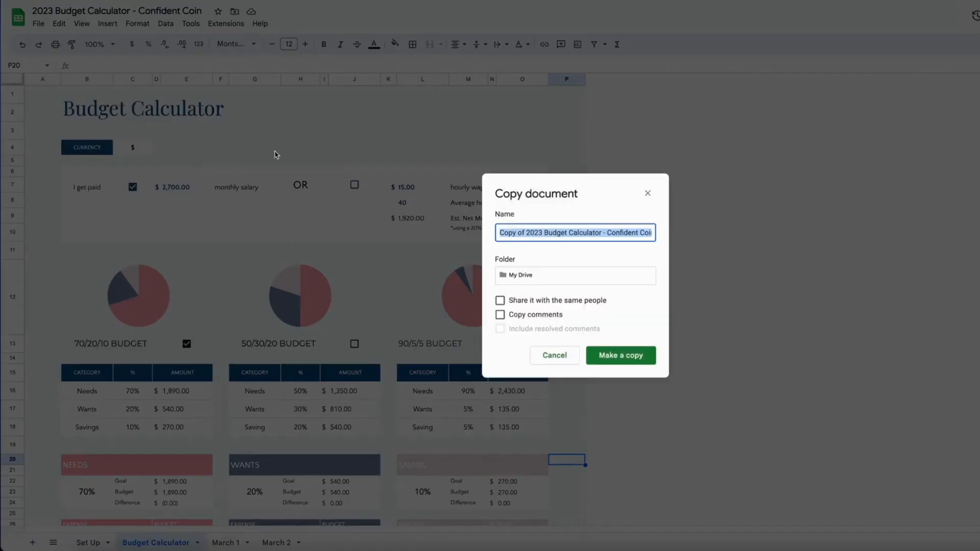
pyautogui.click(560, 360)
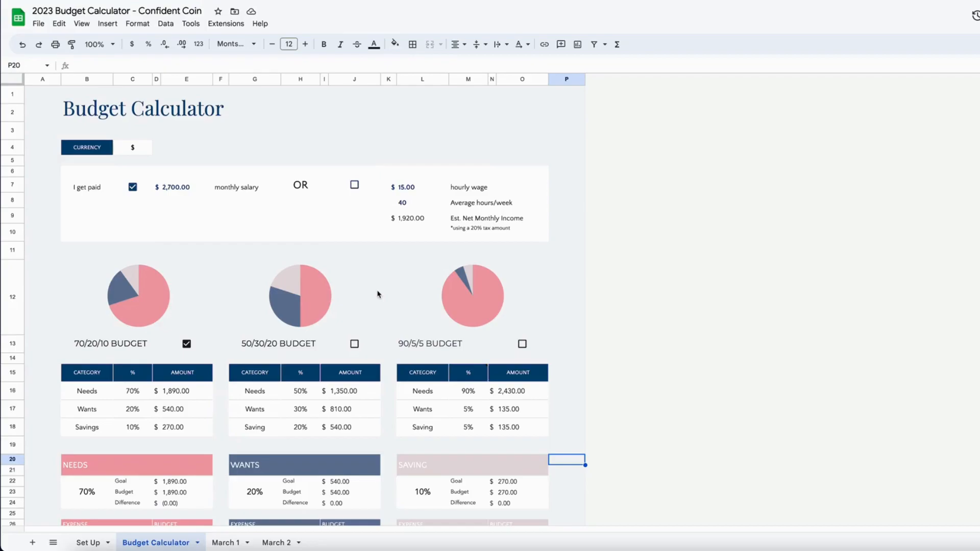
pyautogui.scroll(-3, 262, 250)
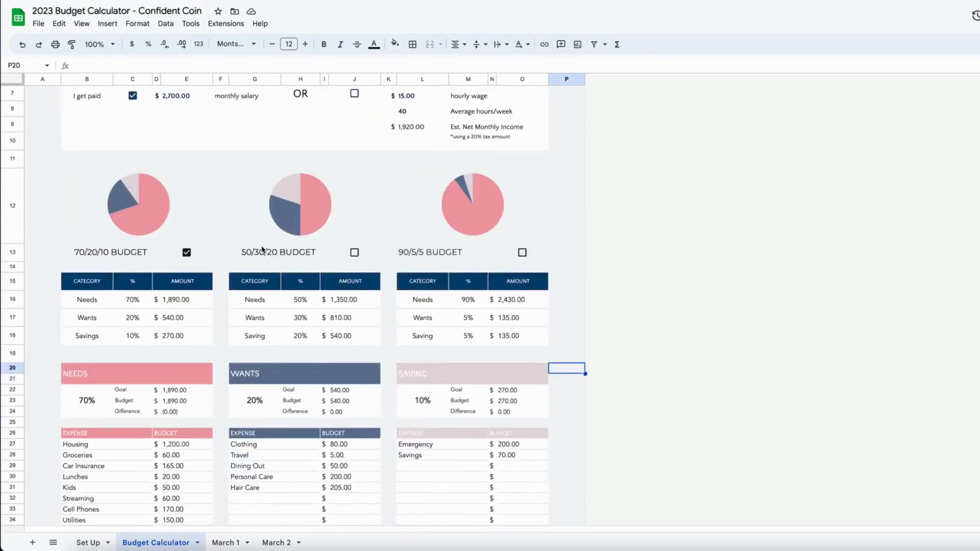
pyautogui.scroll(-2, 219, 289)
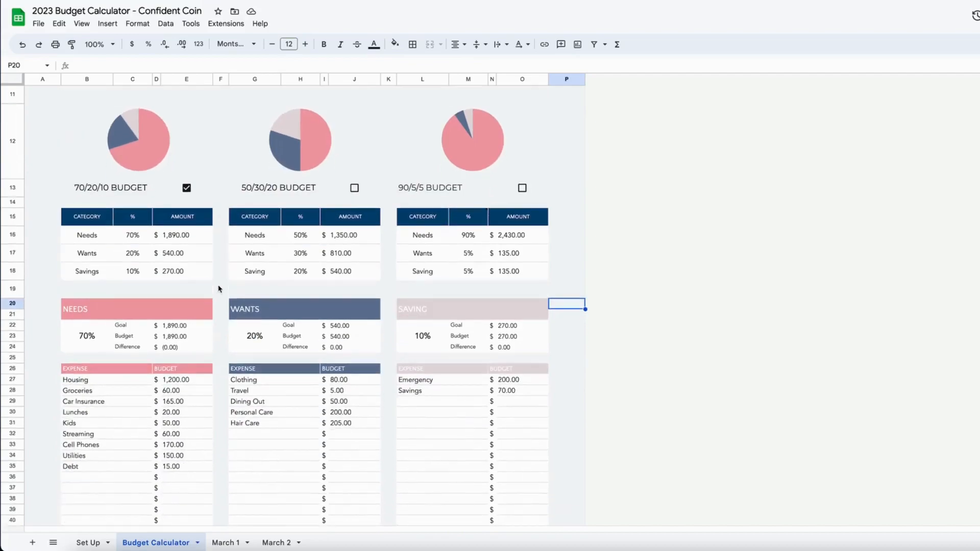
pyautogui.scroll(5, 220, 289)
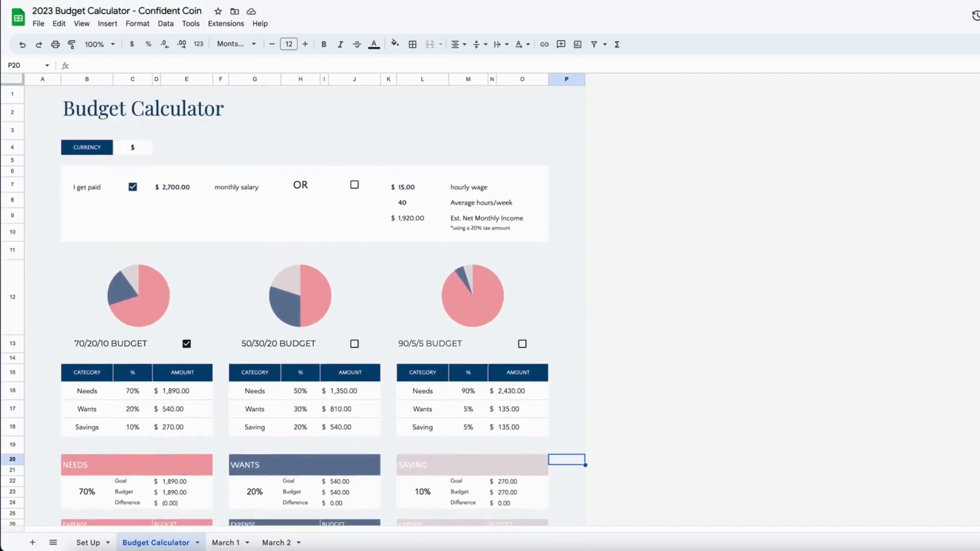